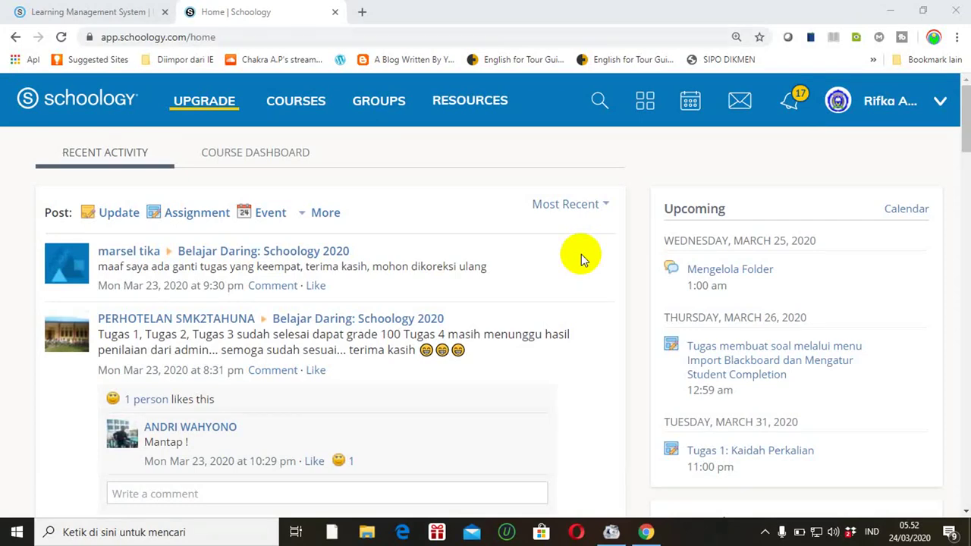
- Open the EVALUASI folder in the MATEMATIKA UMUM: XII MIPA 1 course
{"action": "left_click", "coordinate": [304, 105]}
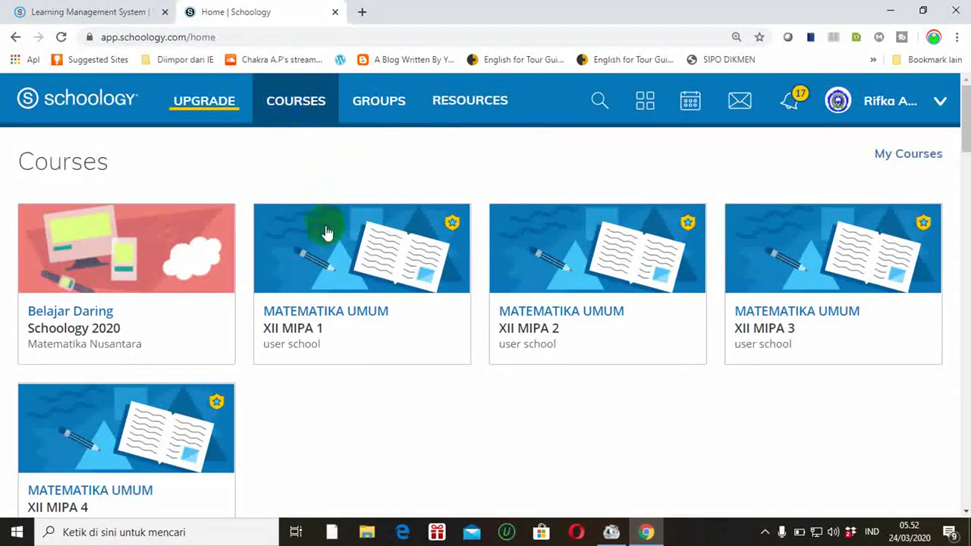
{"action": "left_click", "coordinate": [327, 314]}
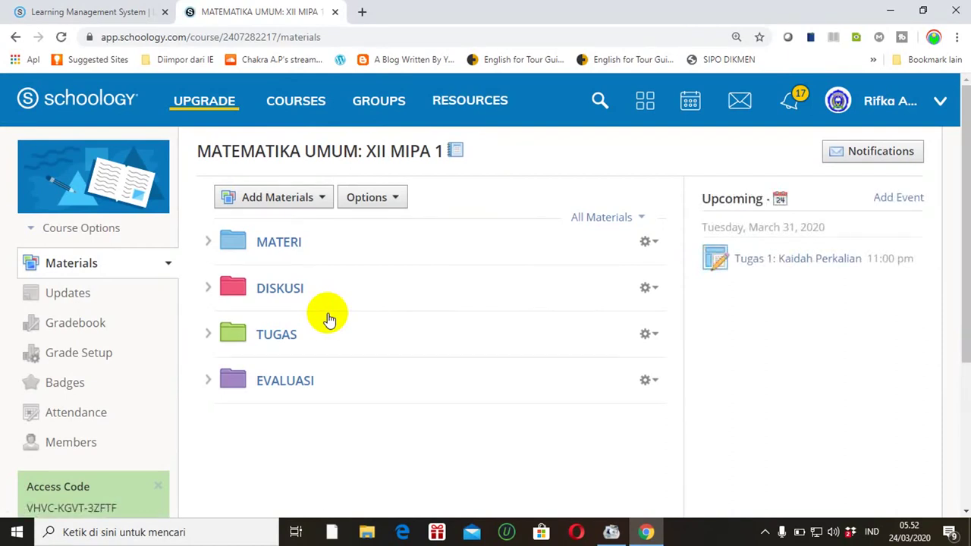
{"action": "left_click", "coordinate": [295, 389]}
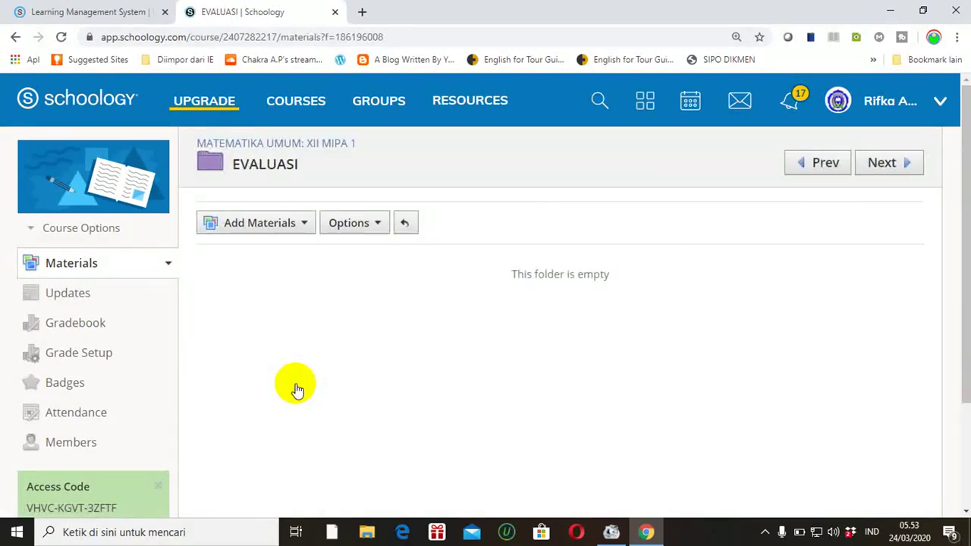
- Start a new test/quiz in the EVALUASI folder and name it "Latihan Kaidah Pencacanahn"
{"action": "left_click", "coordinate": [302, 224]}
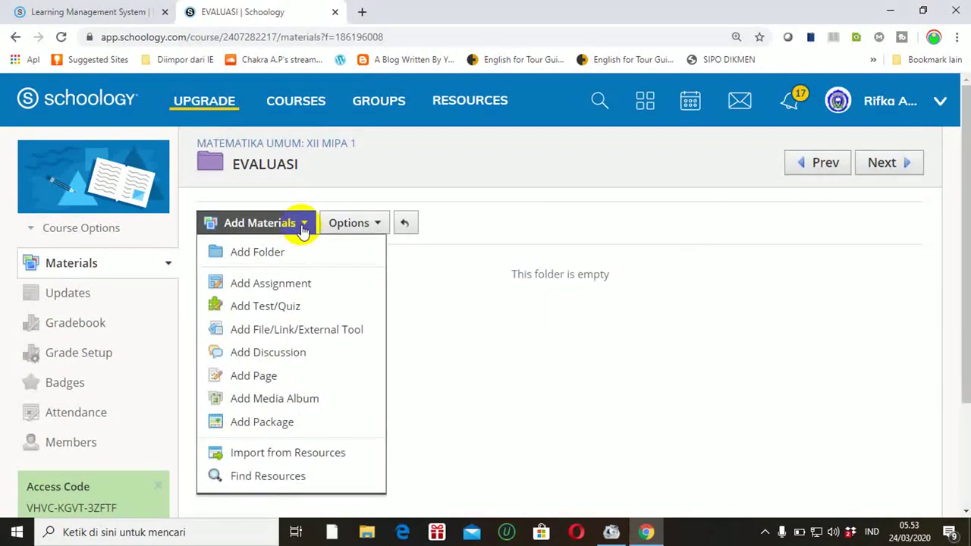
{"action": "left_click", "coordinate": [319, 308]}
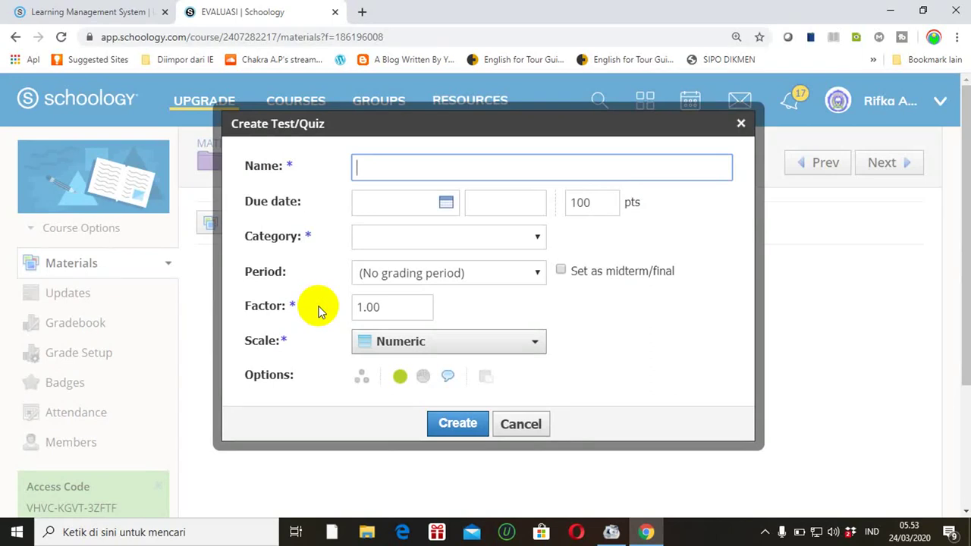
{"action": "left_click", "coordinate": [380, 167]}
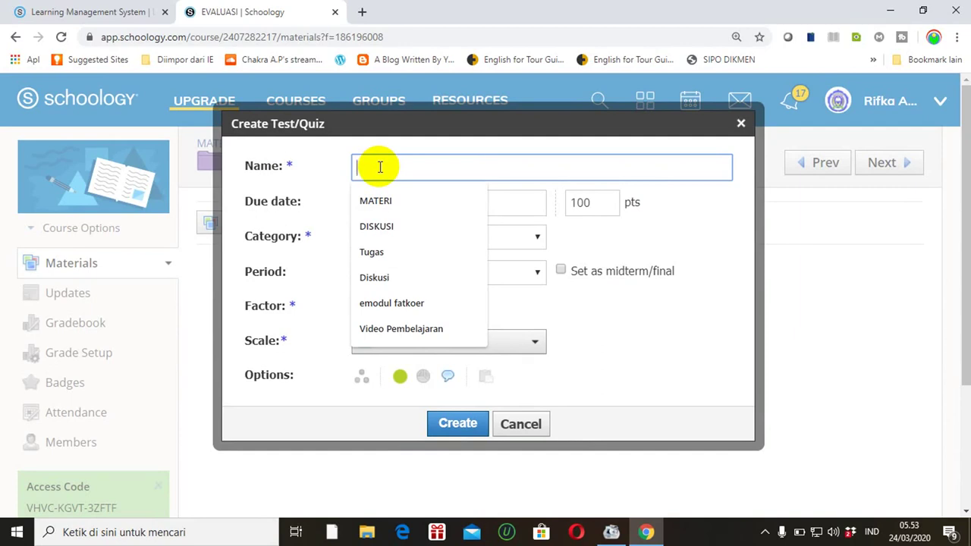
{"action": "type", "text": "Ka"}
{"action": "key", "text": "BackSpace"}
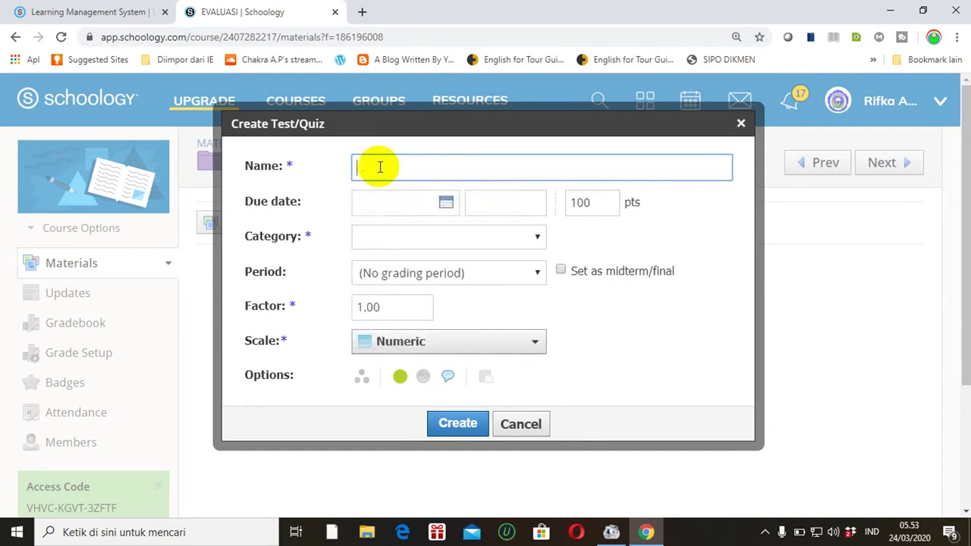
{"action": "type", "text": "Latihan Kaidah Penc"}
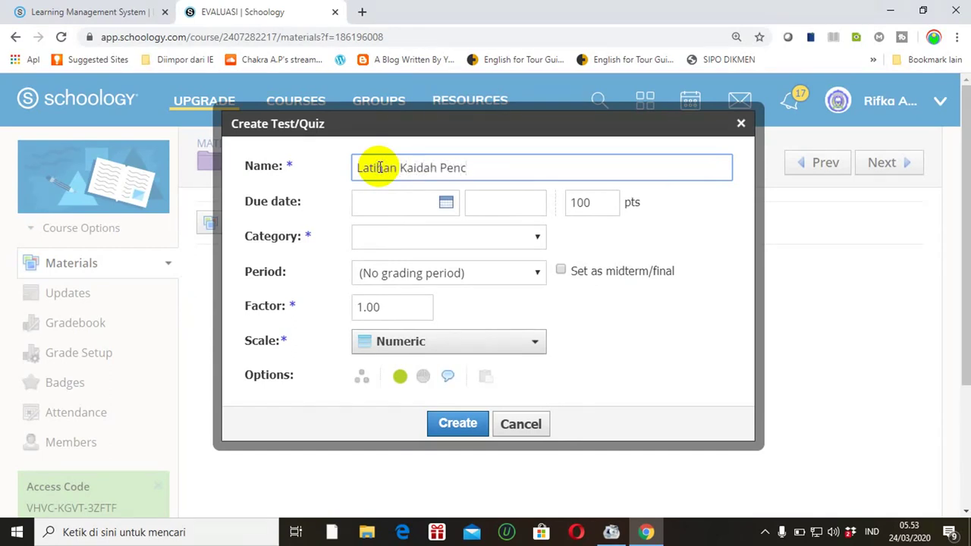
{"action": "type", "text": "acanahn"}
- Set the quiz's due date to 3/31/20 at 12:00AM
{"action": "left_click", "coordinate": [446, 202]}
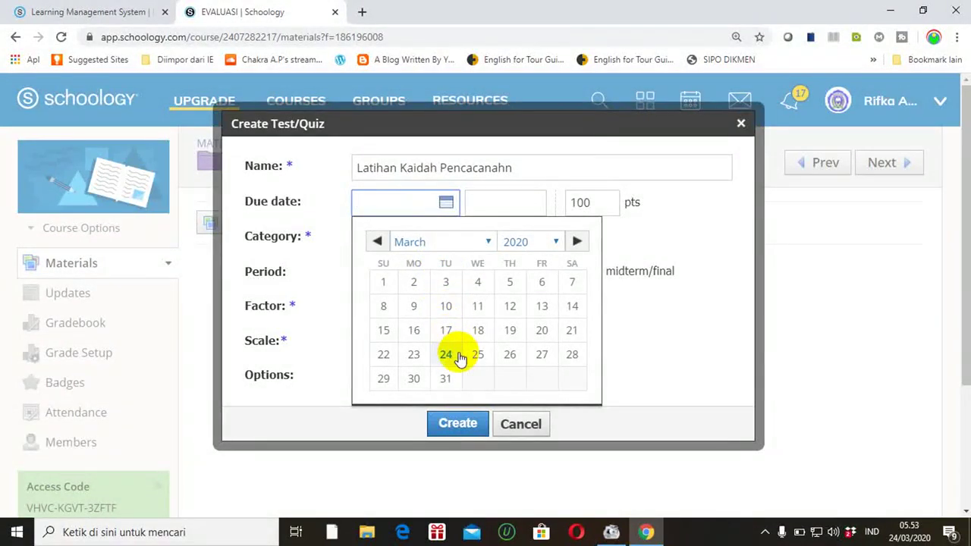
{"action": "left_click", "coordinate": [447, 379]}
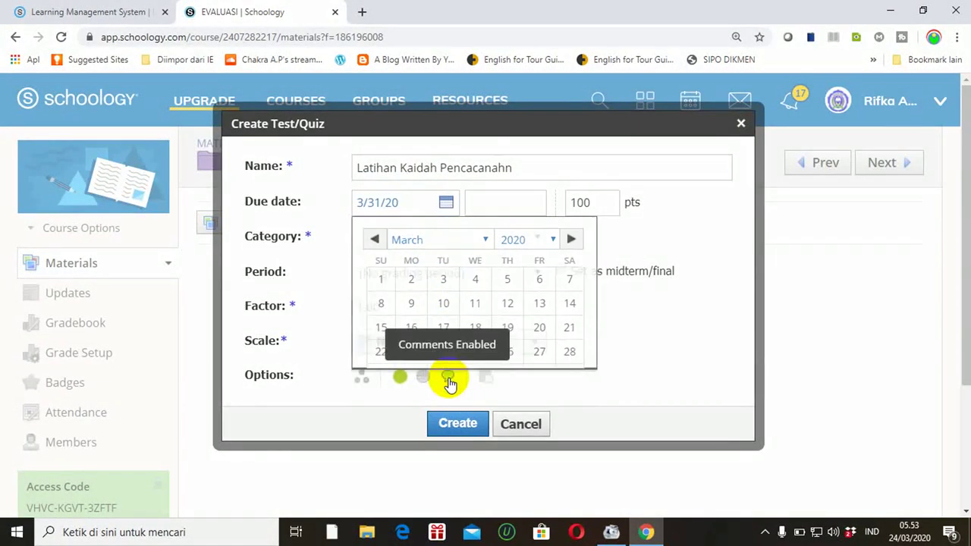
{"action": "left_click", "coordinate": [492, 213]}
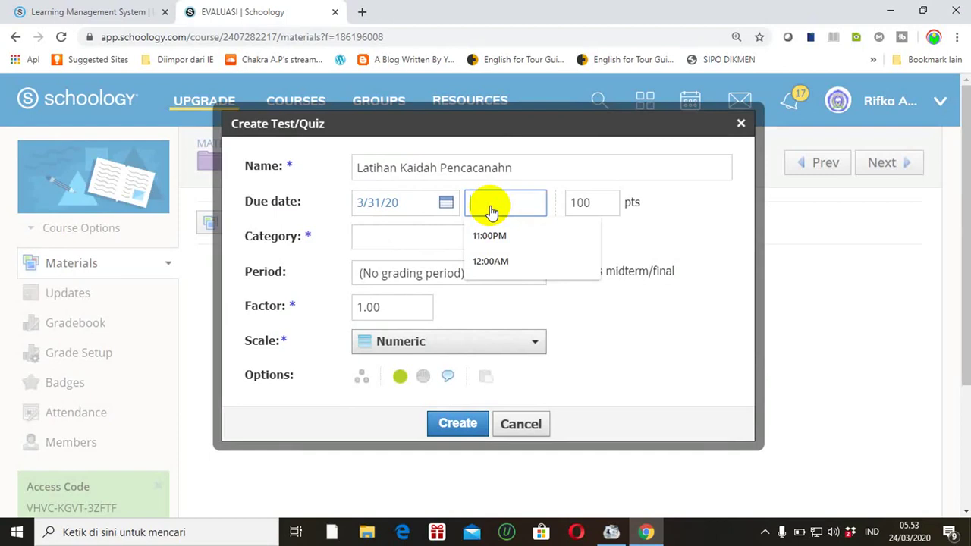
{"action": "left_click", "coordinate": [490, 261]}
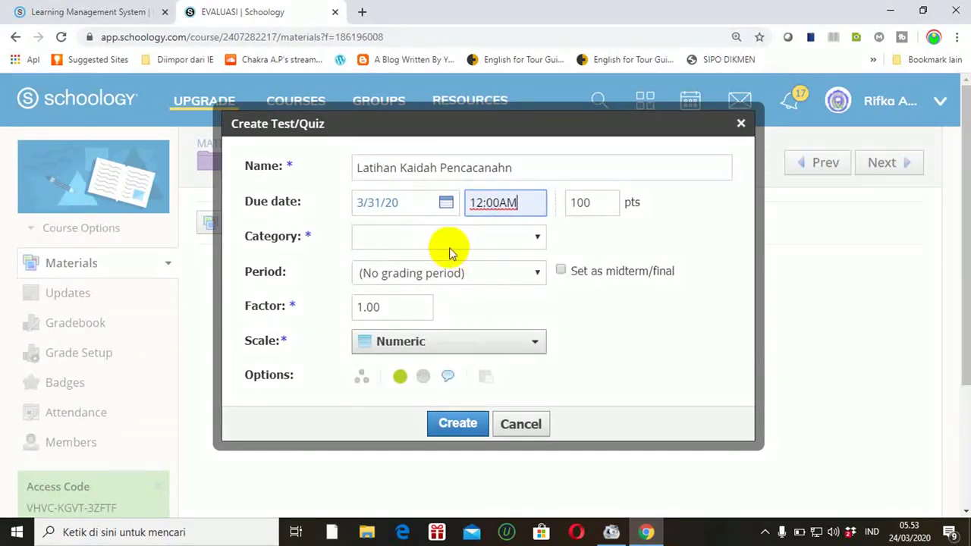
- Assign the quiz to a new grading category named "Latihan" and create the quiz
{"action": "left_click", "coordinate": [538, 237]}
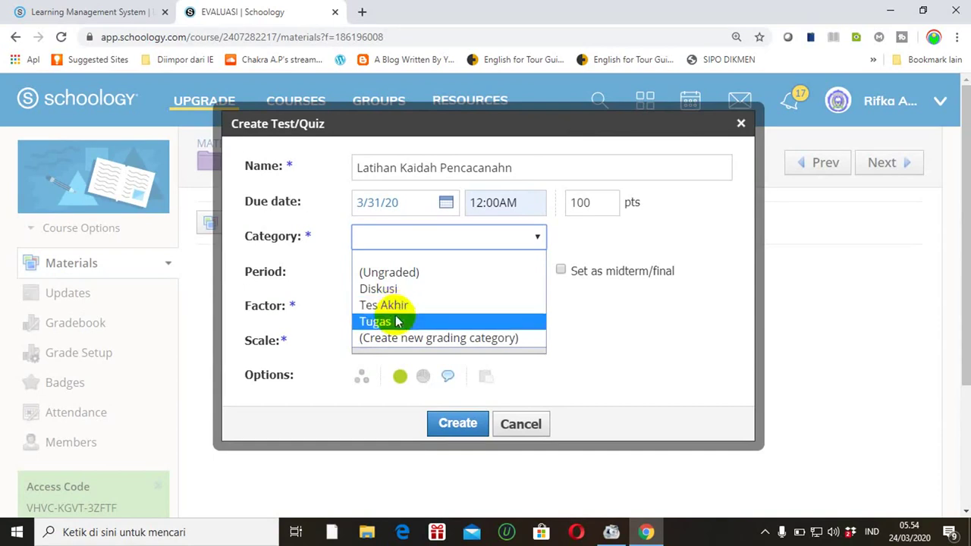
{"action": "left_click", "coordinate": [431, 346]}
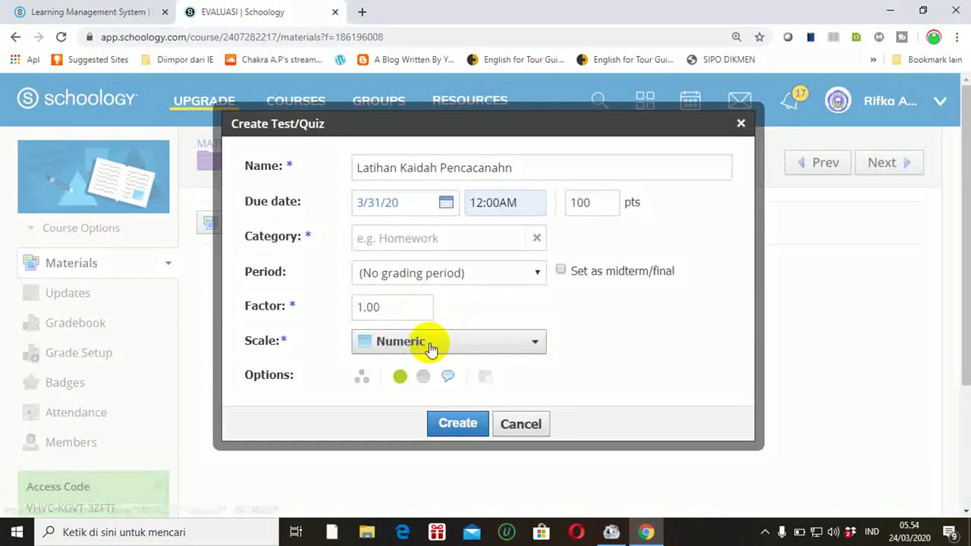
{"action": "left_click", "coordinate": [430, 238]}
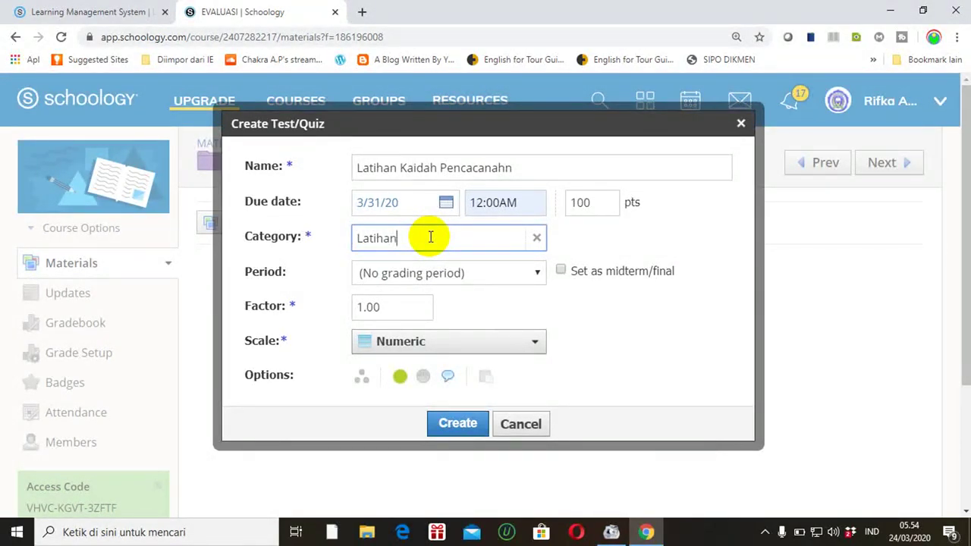
{"action": "left_click", "coordinate": [571, 323]}
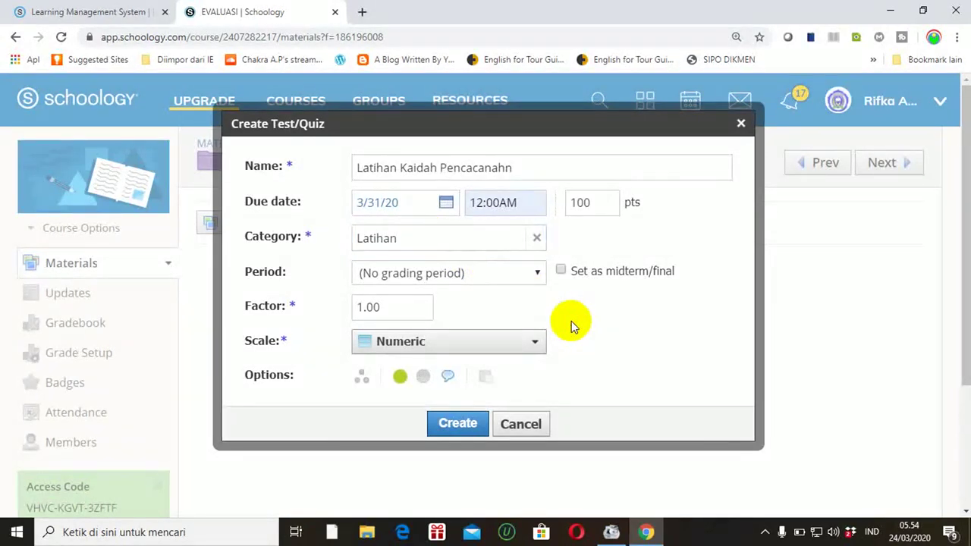
{"action": "left_click", "coordinate": [449, 426]}
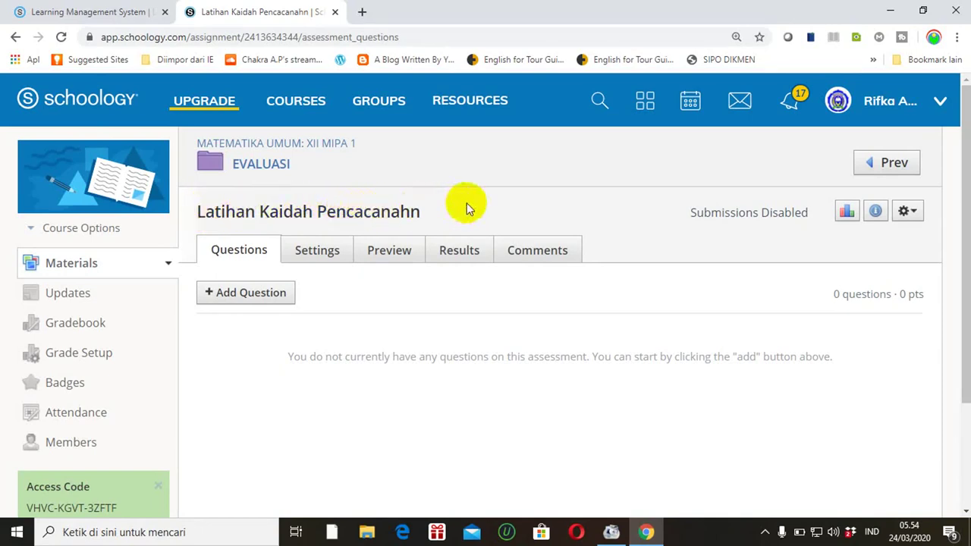
- Correct the quiz's name to "Latihan Kaidah Pencacahan" and save the change
{"action": "left_click", "coordinate": [915, 213]}
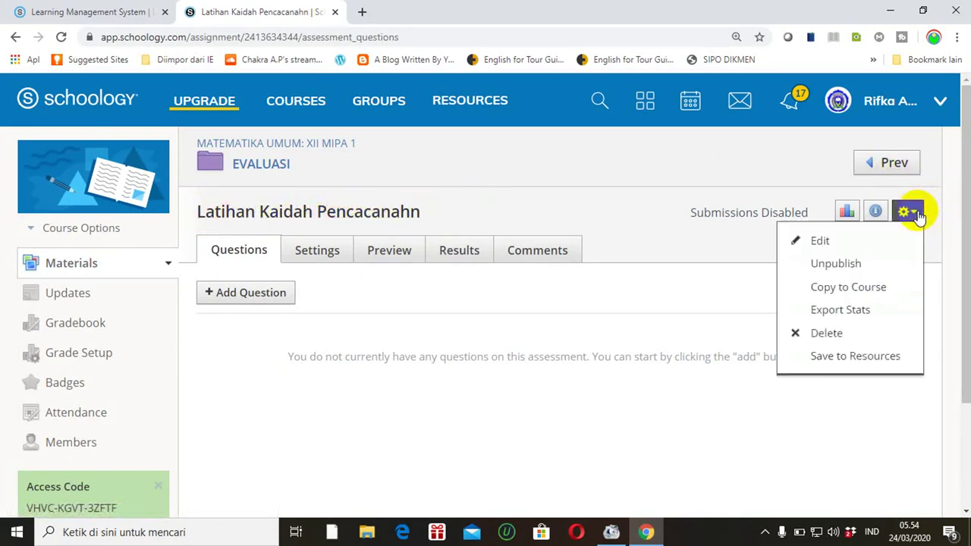
{"action": "left_click", "coordinate": [820, 240]}
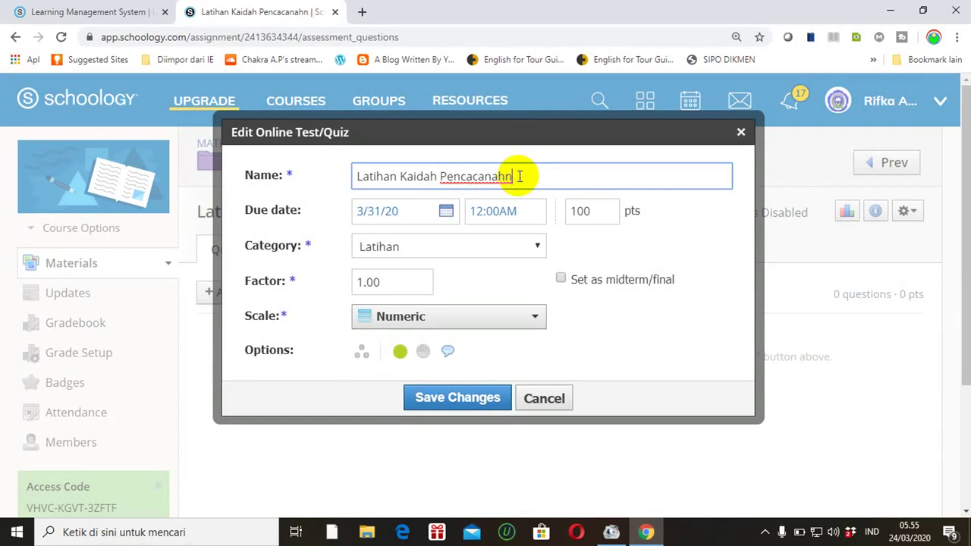
{"action": "key", "text": "BackSpace"}
{"action": "key", "text": "BackSpace"}
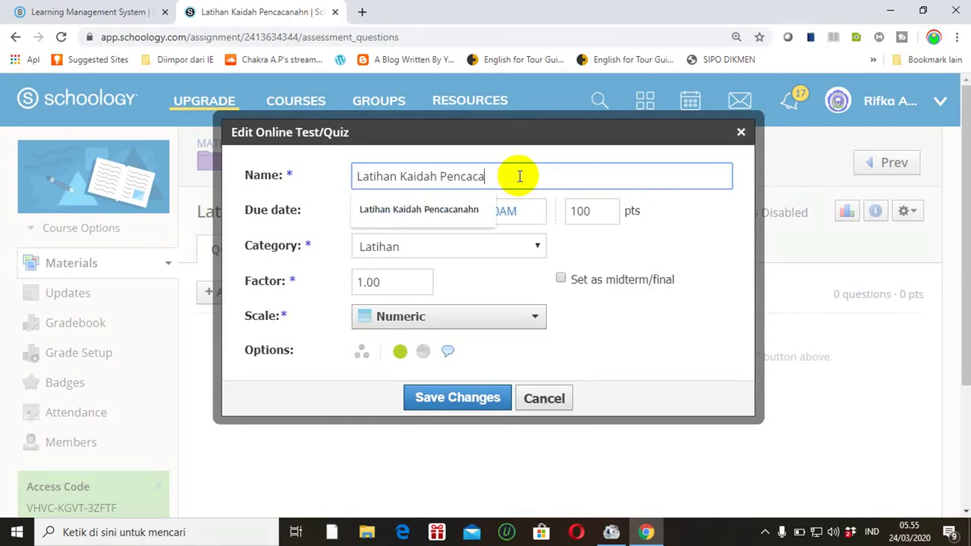
{"action": "type", "text": "han"}
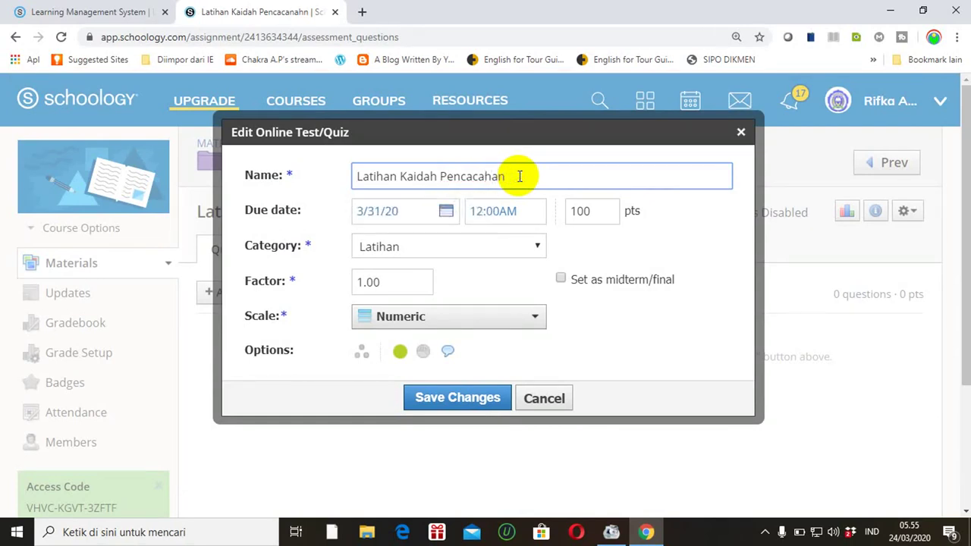
{"action": "left_click", "coordinate": [453, 400]}
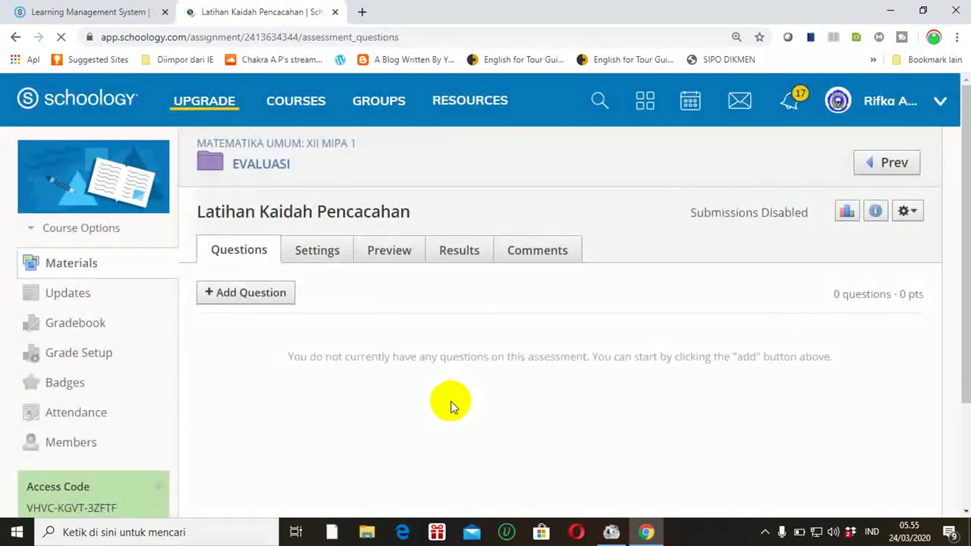
- Add a multiple choice question to the quiz with the question text "1 + 4 = ...."
{"action": "left_click", "coordinate": [241, 301]}
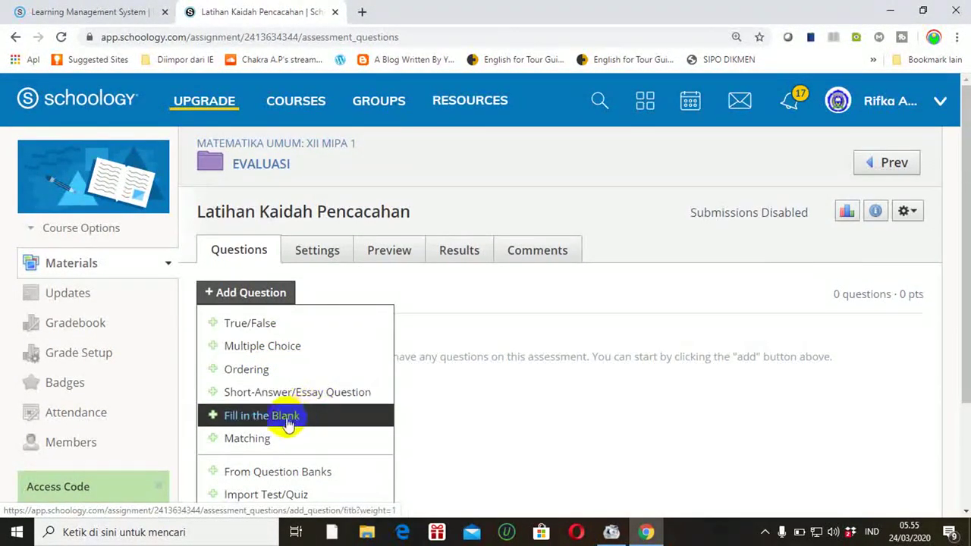
{"action": "left_click", "coordinate": [278, 349]}
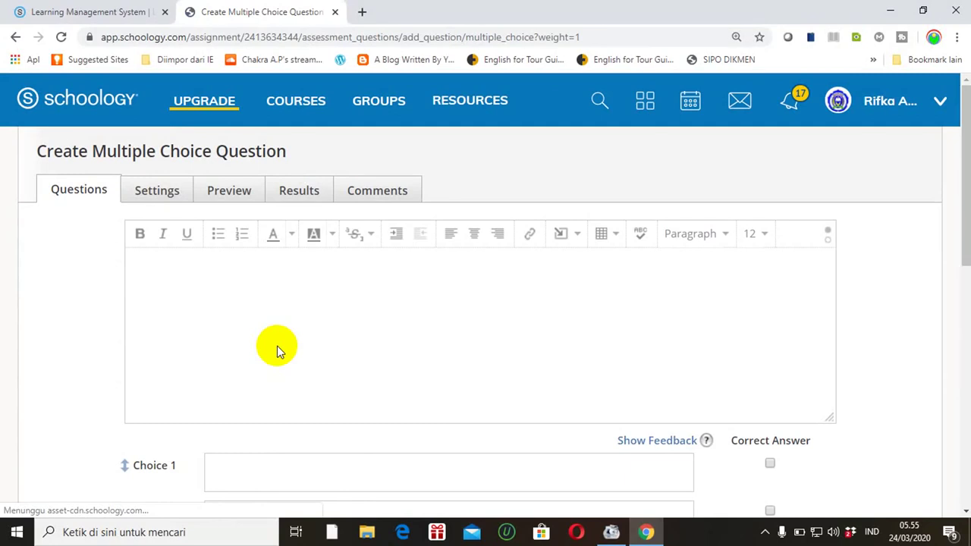
{"action": "scroll", "coordinate": [954, 190], "scroll_direction": "down", "scroll_amount": 1}
{"action": "scroll", "coordinate": [834, 175], "scroll_direction": "up", "scroll_amount": 1}
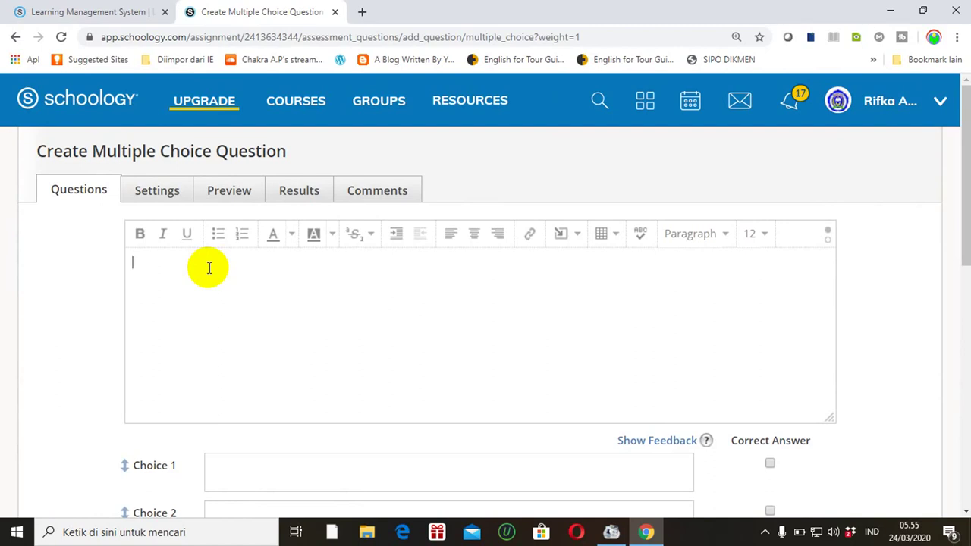
{"action": "mouse_move", "coordinate": [963, 205]}
{"action": "left_mouse_down"}
{"action": "mouse_move", "coordinate": [964, 217]}
{"action": "mouse_move", "coordinate": [956, 195]}
{"action": "left_mouse_up"}
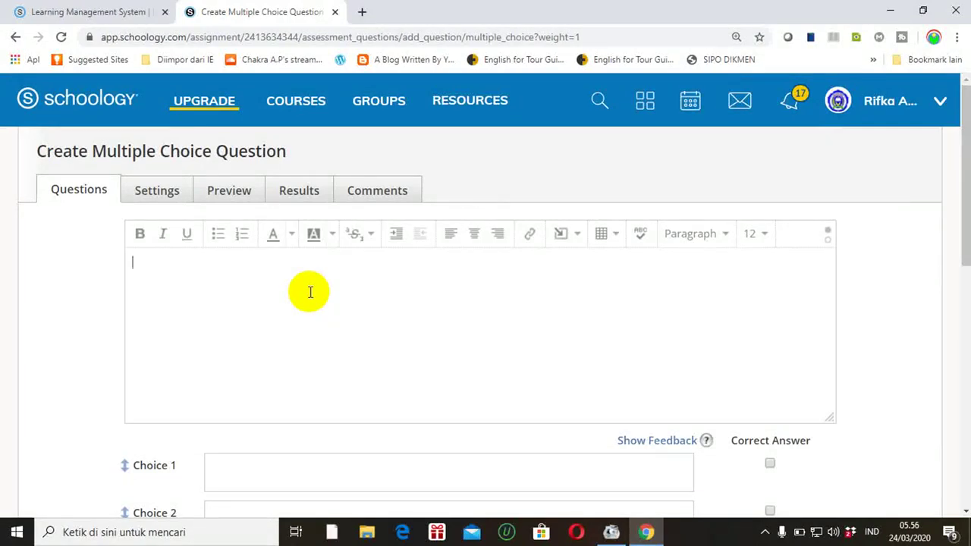
{"action": "type", "text": "1 + 4 = ...."}
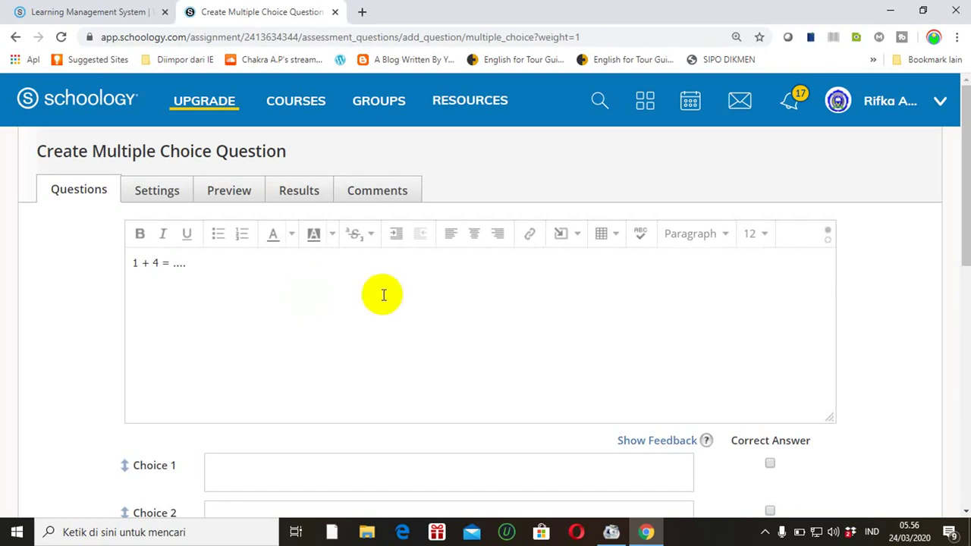
- Fill in answer choices 1 to 4 with 3, 4, 5 and 6
{"action": "left_click_drag", "start_coordinate": [954, 159], "coordinate": [969, 220]}
{"action": "left_click", "coordinate": [476, 341]}
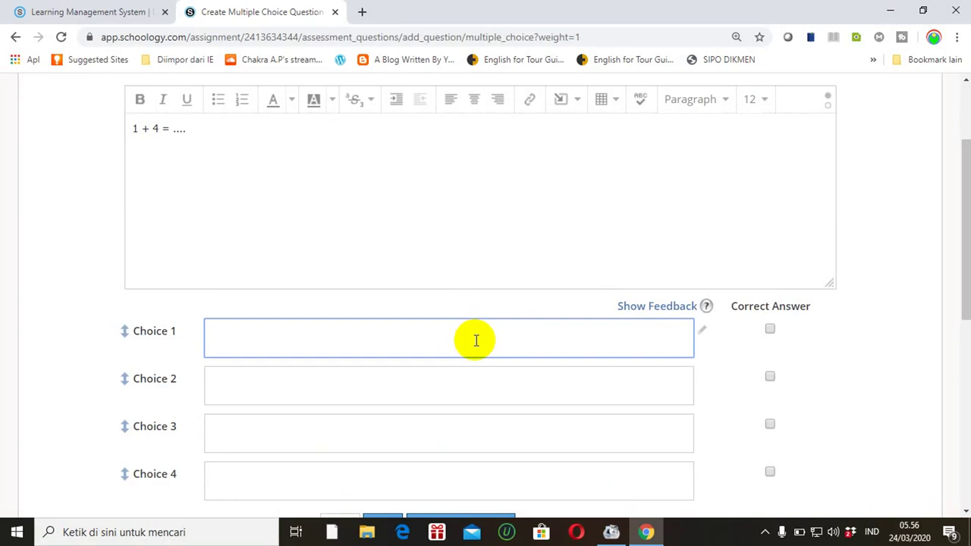
{"action": "type", "text": "3"}
{"action": "left_click", "coordinate": [407, 385]}
{"action": "type", "text": "4"}
{"action": "left_click", "coordinate": [336, 446]}
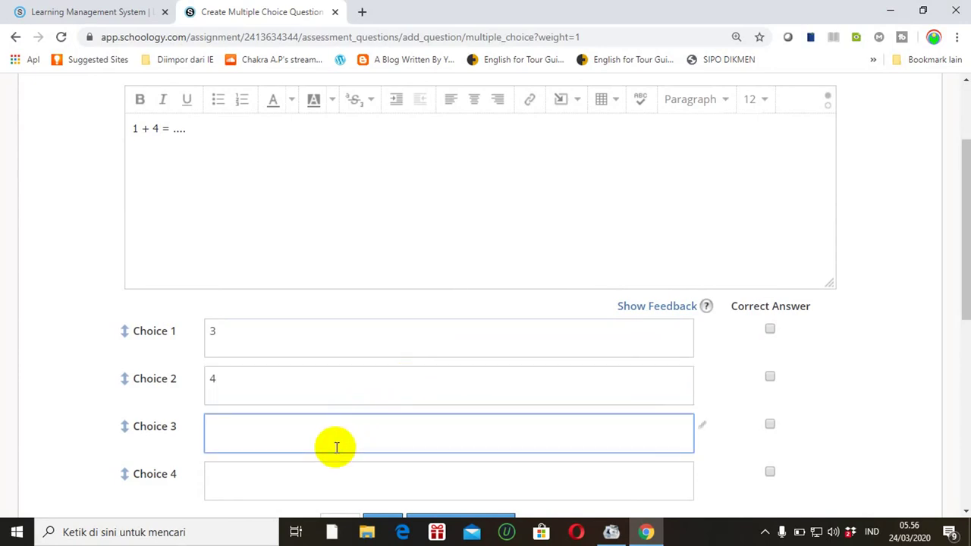
{"action": "type", "text": "5"}
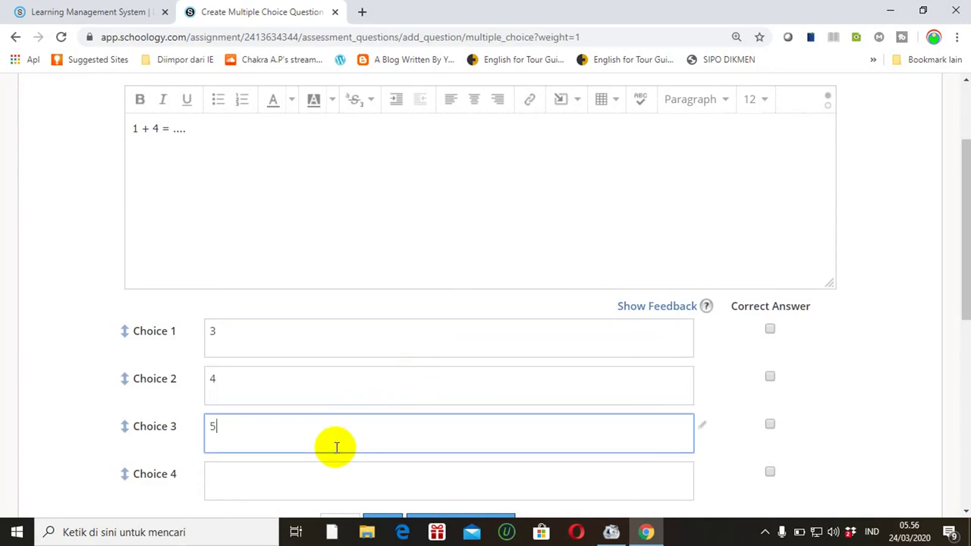
{"action": "left_click", "coordinate": [289, 476]}
{"action": "type", "text": "6"}
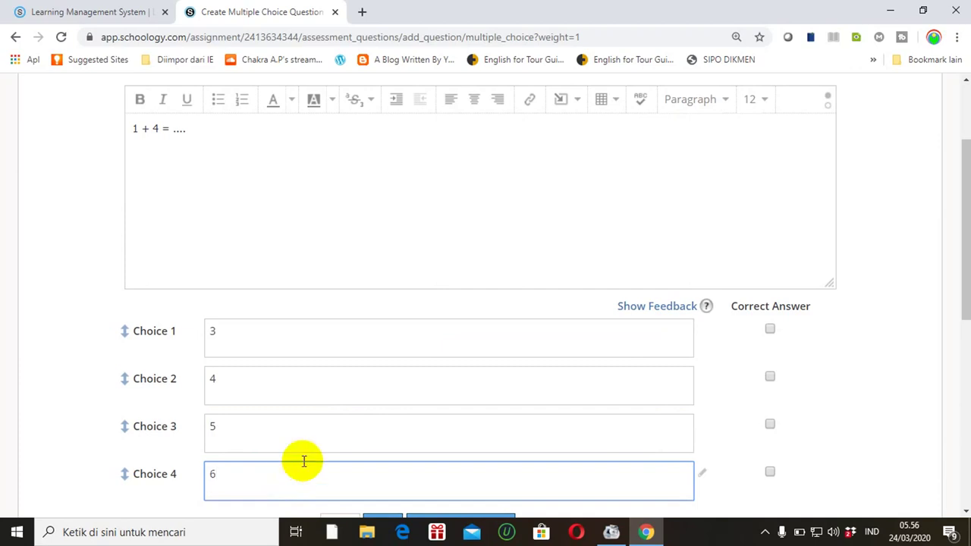
- Add a fifth answer choice to the question with the value 7
{"action": "left_click_drag", "start_coordinate": [957, 275], "coordinate": [969, 327]}
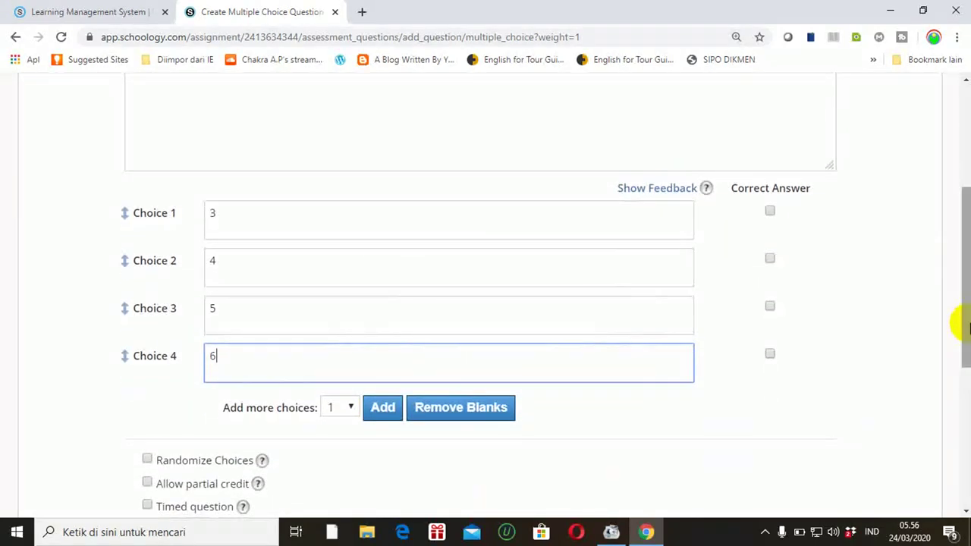
{"action": "left_click", "coordinate": [383, 410]}
{"action": "left_click", "coordinate": [239, 413]}
{"action": "type", "text": "7"}
- Mark choice 3 (5) as the correct answer and create the question
{"action": "left_click_drag", "start_coordinate": [953, 226], "coordinate": [955, 184]}
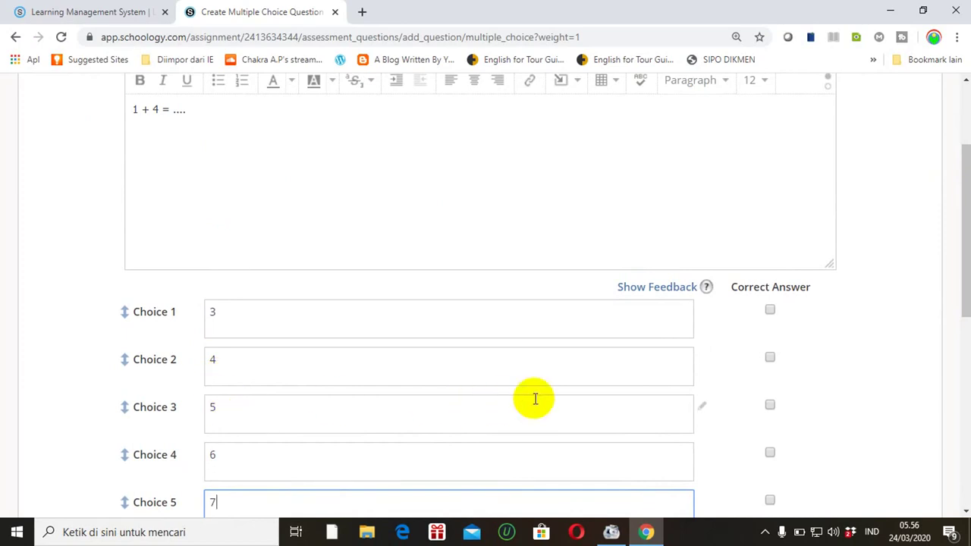
{"action": "left_click", "coordinate": [770, 408]}
{"action": "left_click_drag", "start_coordinate": [967, 241], "coordinate": [956, 368]}
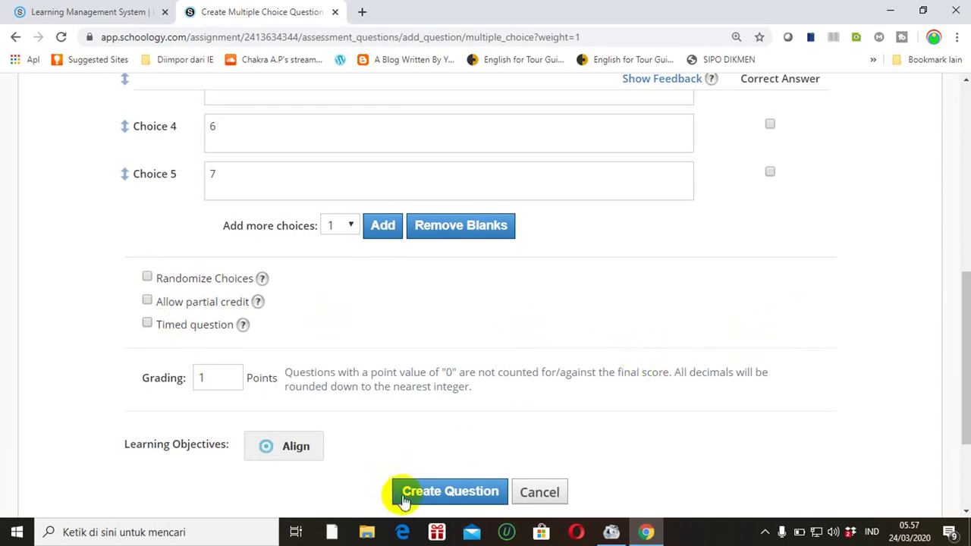
{"action": "left_click", "coordinate": [436, 501]}
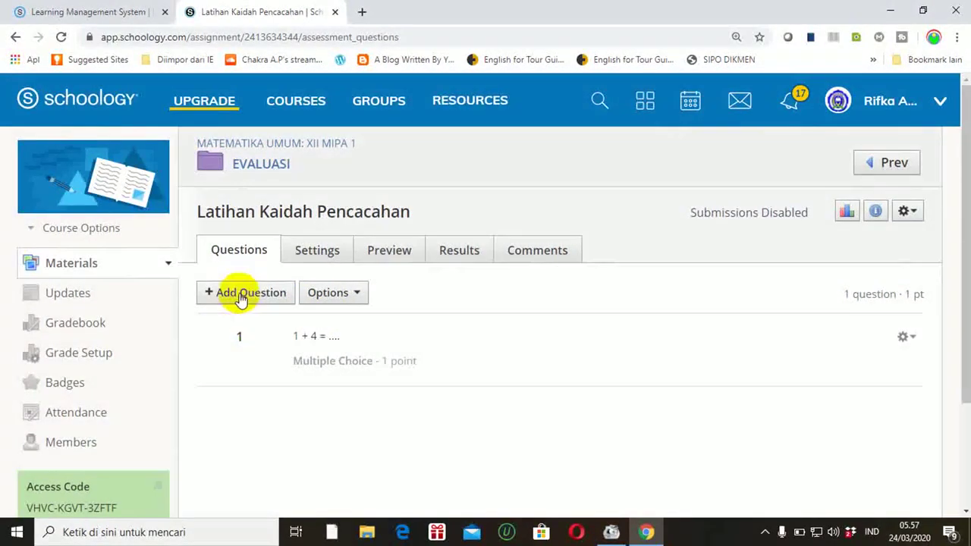
- Add a True/False question with the text "Tentukan benar atau salah pernyataan berikut!" and "3 + 7 = 12" on a second line
{"action": "left_click", "coordinate": [241, 297]}
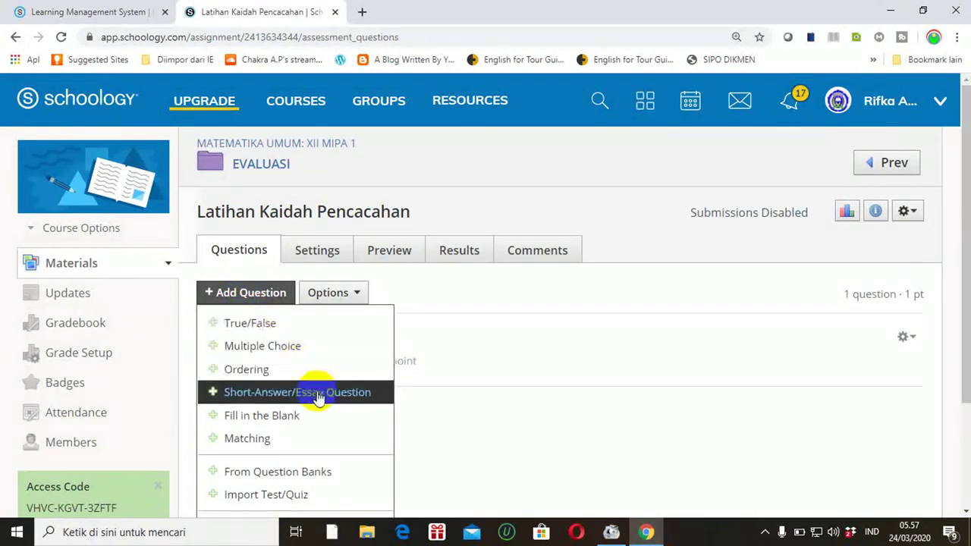
{"action": "left_click", "coordinate": [250, 326]}
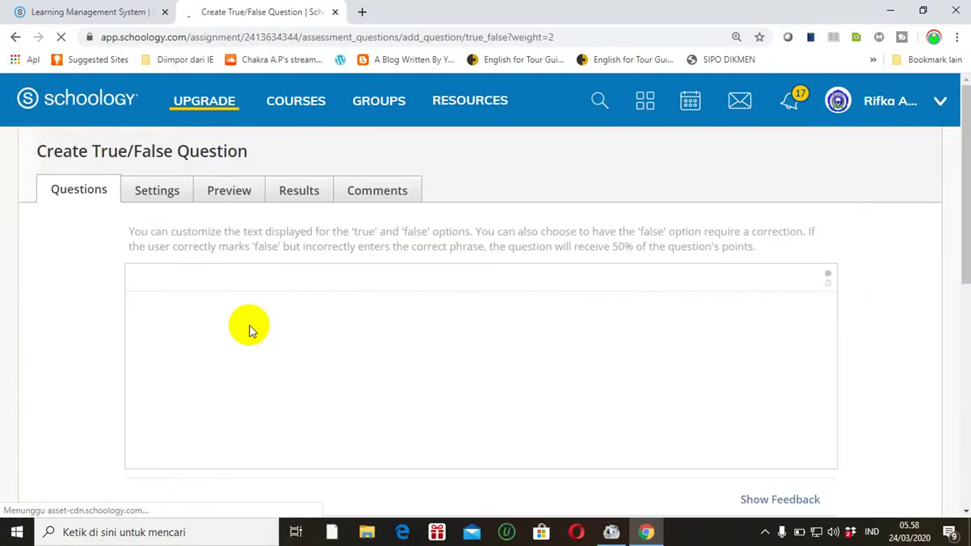
{"action": "left_click", "coordinate": [312, 342]}
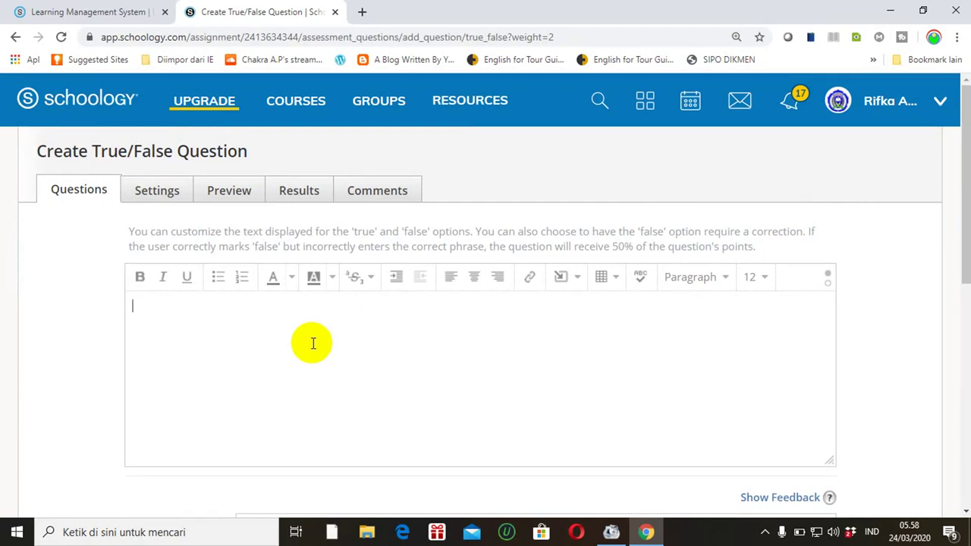
{"action": "type", "text": "Ped"}
{"action": "key", "text": "BackSpace"}
{"action": "type", "text": "rn"}
{"action": "key", "text": "BackSpace"}
{"action": "key", "text": "BackSpace"}
{"action": "key", "text": "BackSpace"}
{"action": "key", "text": "BackSpace"}
{"action": "type", "text": "Tentukan"}
{"action": "type", "text": " ke"}
{"action": "key", "text": "BackSpace"}
{"action": "key", "text": "BackSpace"}
{"action": "key", "text": "BackSpace"}
{"action": "type", "text": "benar atau salah "}
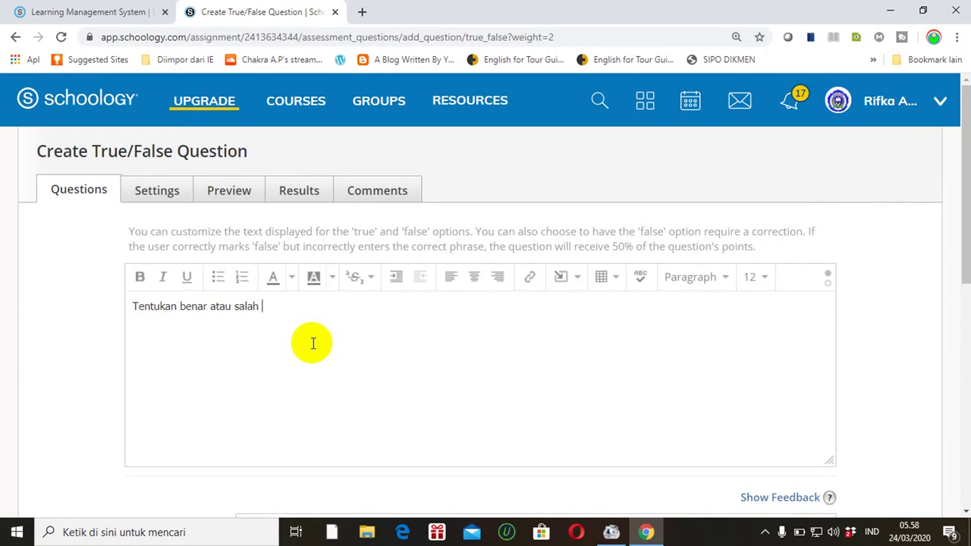
{"action": "type", "text": "pernyataan berikut"}
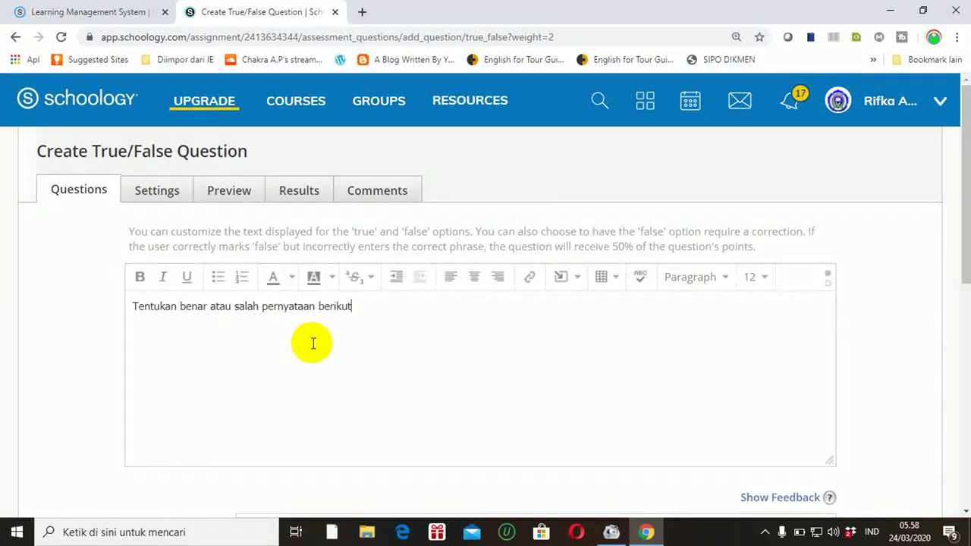
{"action": "type", "text": "!"}
{"action": "key", "text": "Return"}
{"action": "type", "text": "3 + 7 = 12"}
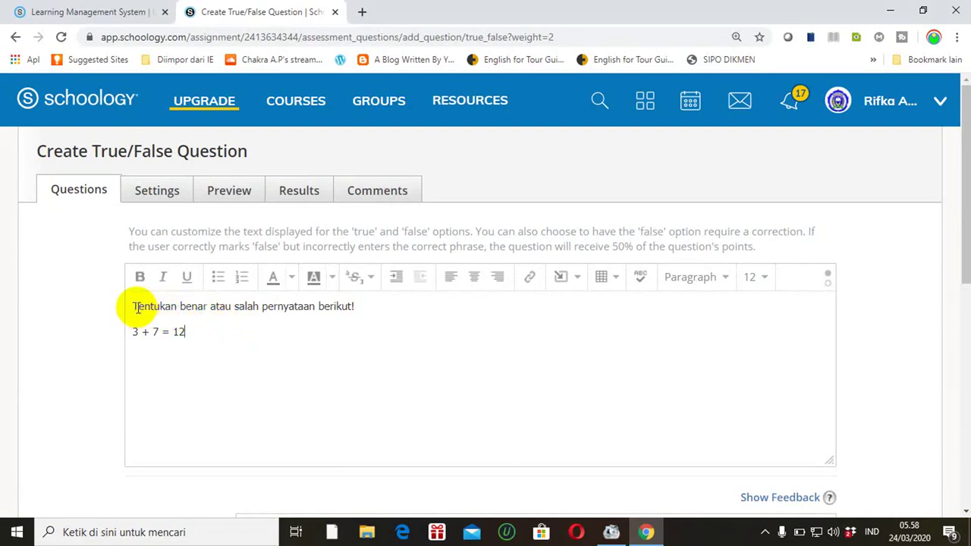
- Set the font size of both lines of the True/False question text to 14
{"action": "left_click_drag", "start_coordinate": [134, 306], "coordinate": [202, 334]}
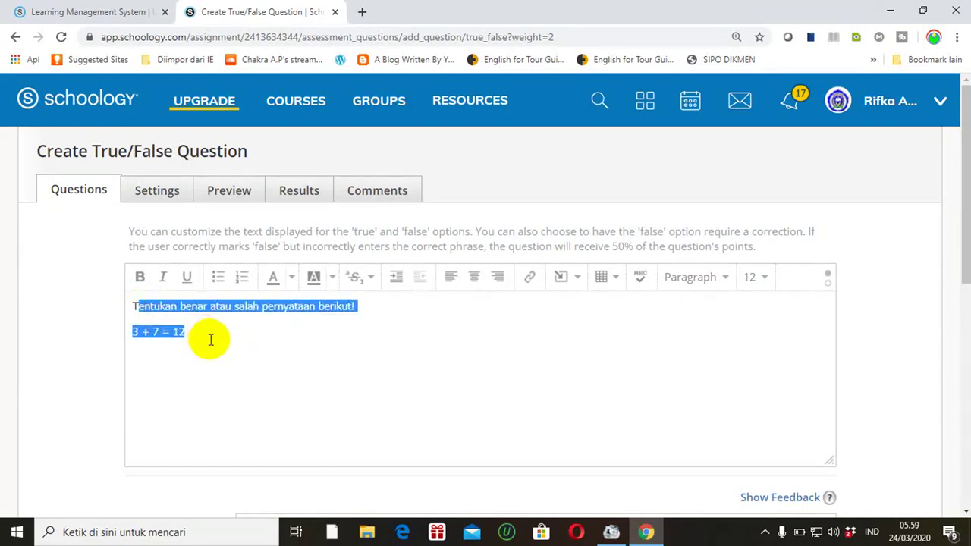
{"action": "left_click", "coordinate": [211, 340]}
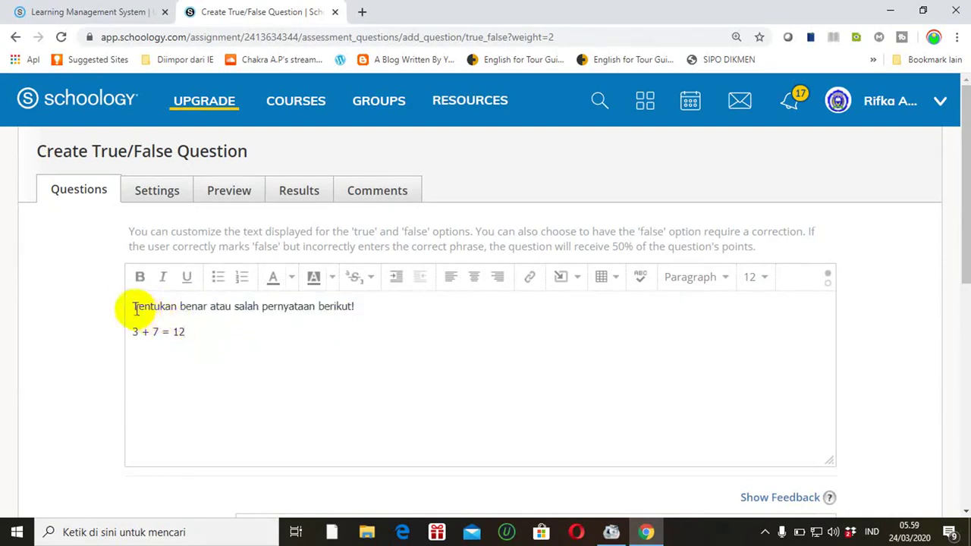
{"action": "left_click_drag", "start_coordinate": [132, 306], "coordinate": [216, 340]}
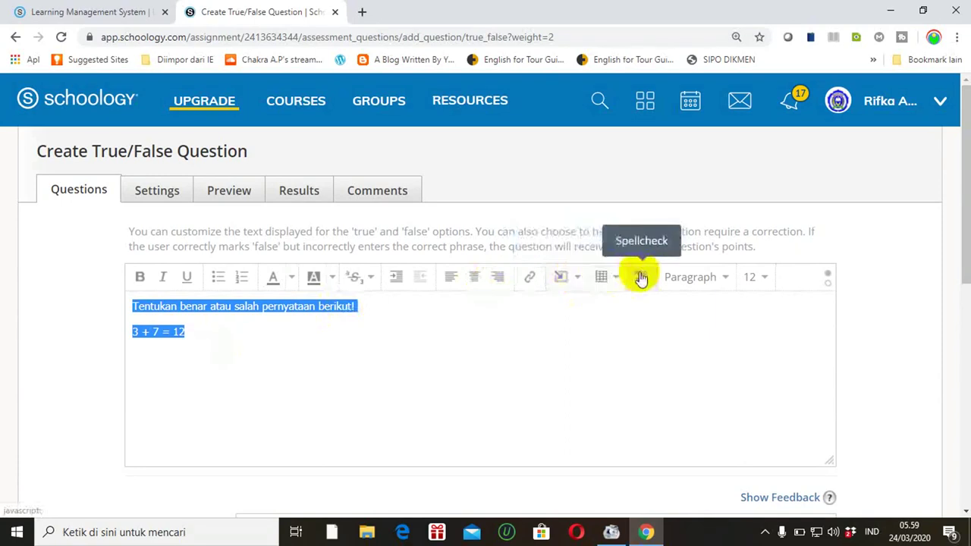
{"action": "left_click", "coordinate": [764, 282]}
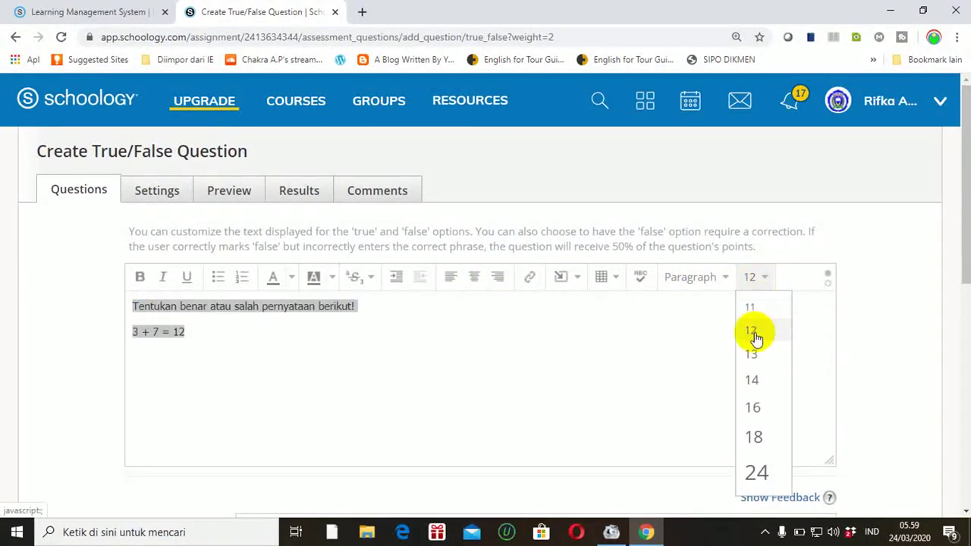
{"action": "left_click", "coordinate": [752, 381]}
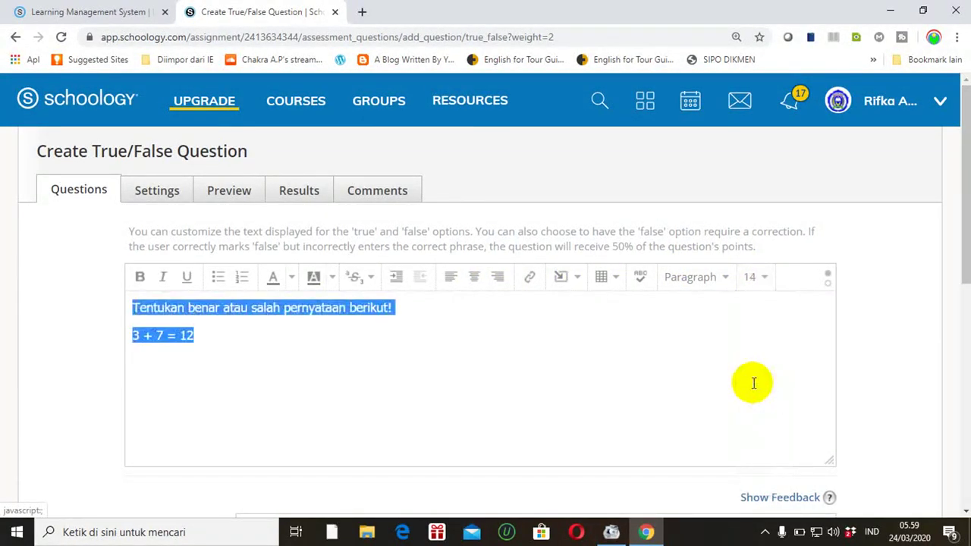
{"action": "left_click", "coordinate": [406, 345]}
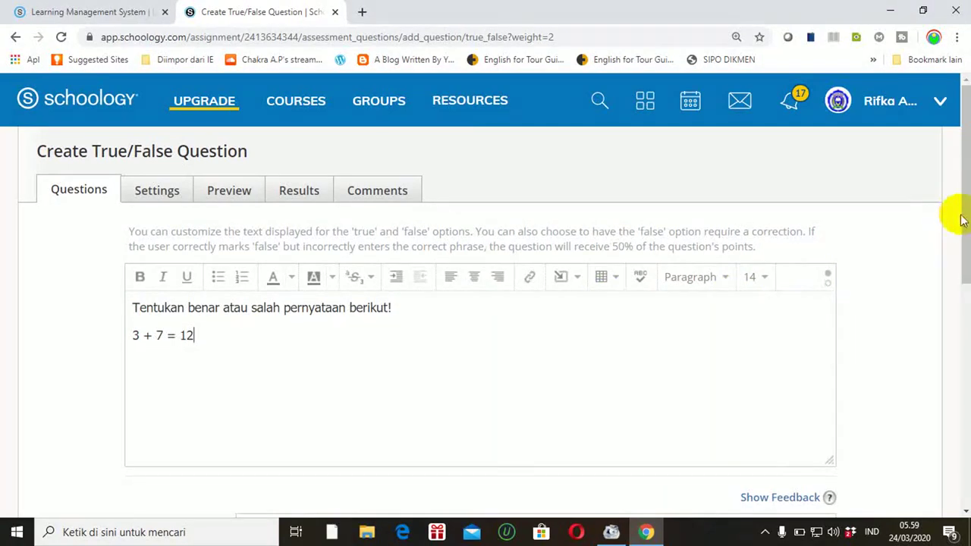
- Change the answer labels to "Benar" for the true option and "Salah" for the false option
{"action": "left_click_drag", "start_coordinate": [962, 212], "coordinate": [963, 343]}
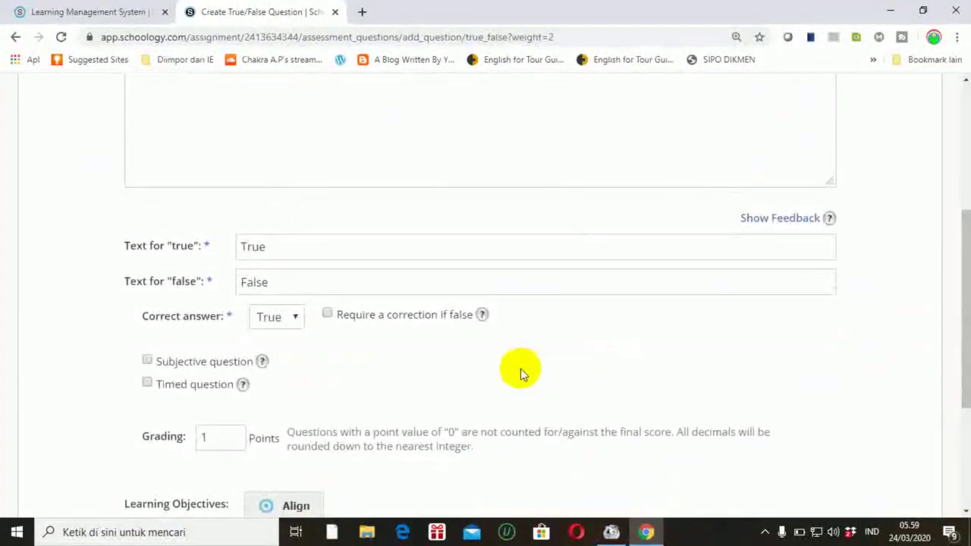
{"action": "key", "text": "BackSpace"}
{"action": "key", "text": "BackSpace"}
{"action": "key", "text": "BackSpace"}
{"action": "key", "text": "BackSpace"}
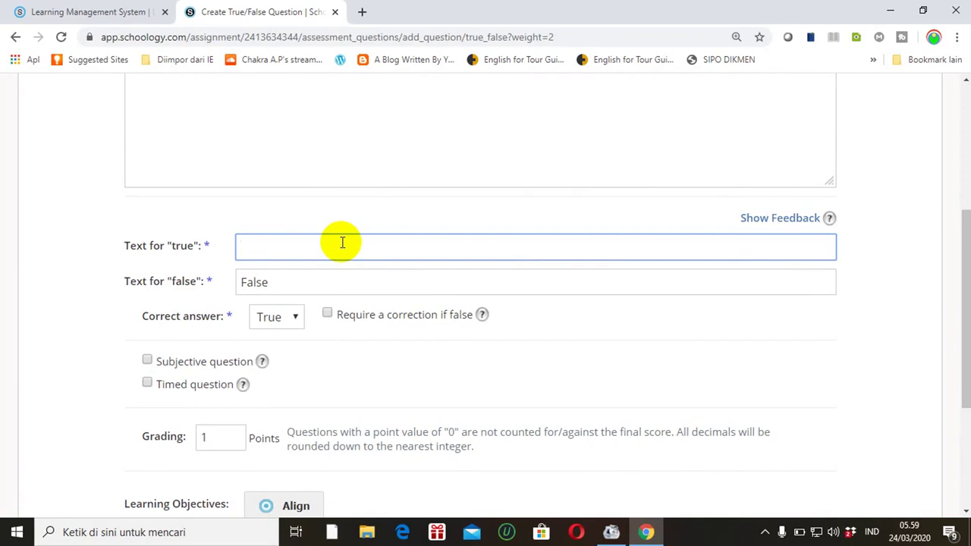
{"action": "type", "text": "Benar"}
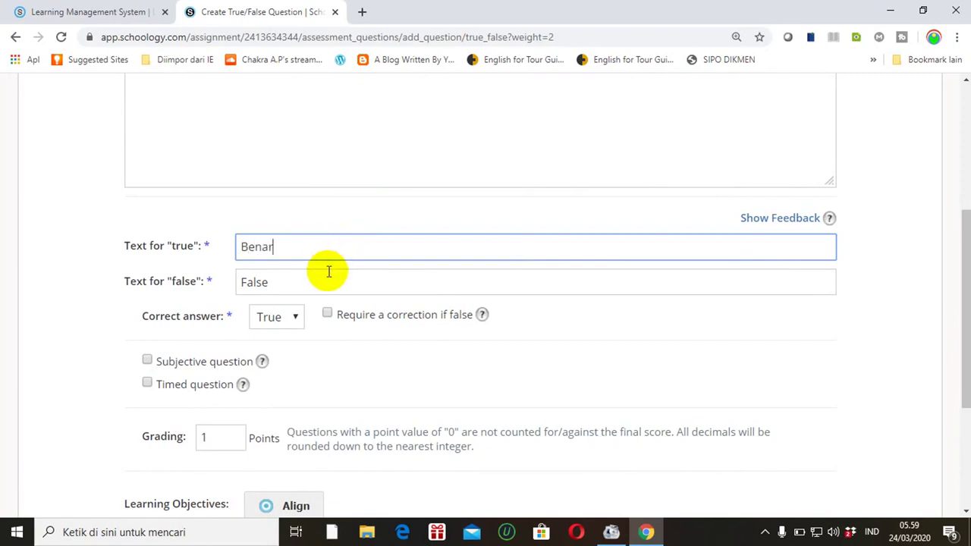
{"action": "left_click", "coordinate": [328, 272]}
{"action": "key", "text": "BackSpace"}
{"action": "key", "text": "BackSpace"}
{"action": "key", "text": "BackSpace"}
{"action": "key", "text": "BackSpace"}
{"action": "key", "text": "BackSpace"}
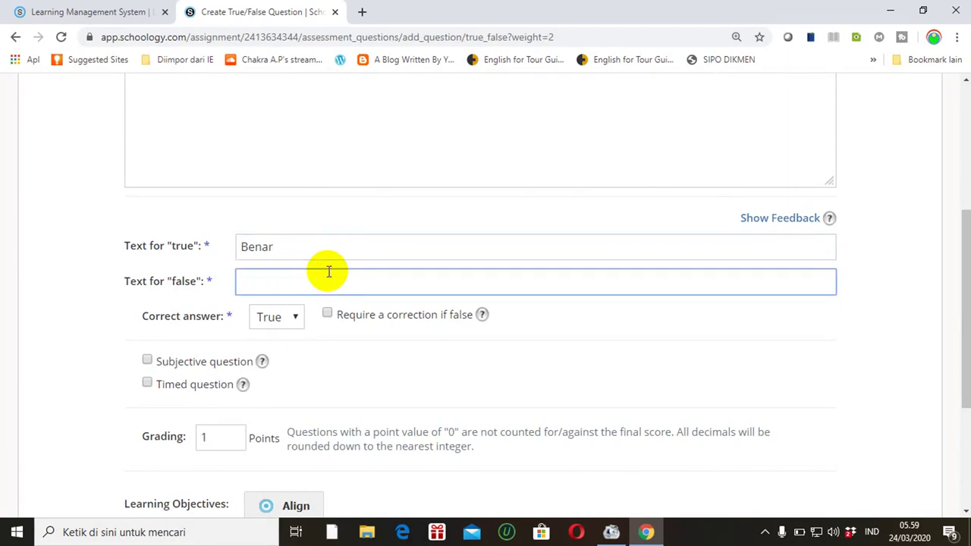
{"action": "type", "text": "Salah"}
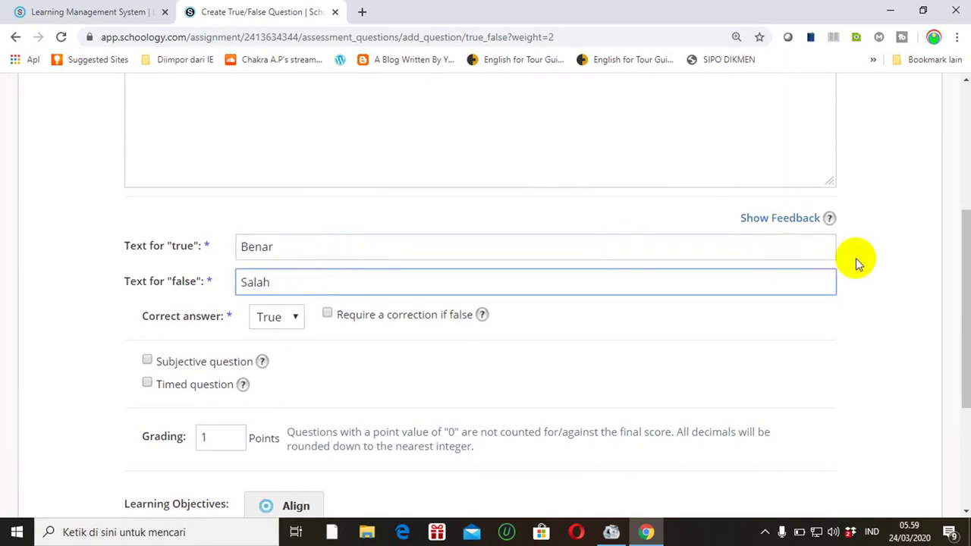
- Set the correct answer to False and create the True/False question
{"action": "left_click_drag", "start_coordinate": [966, 280], "coordinate": [936, 174]}
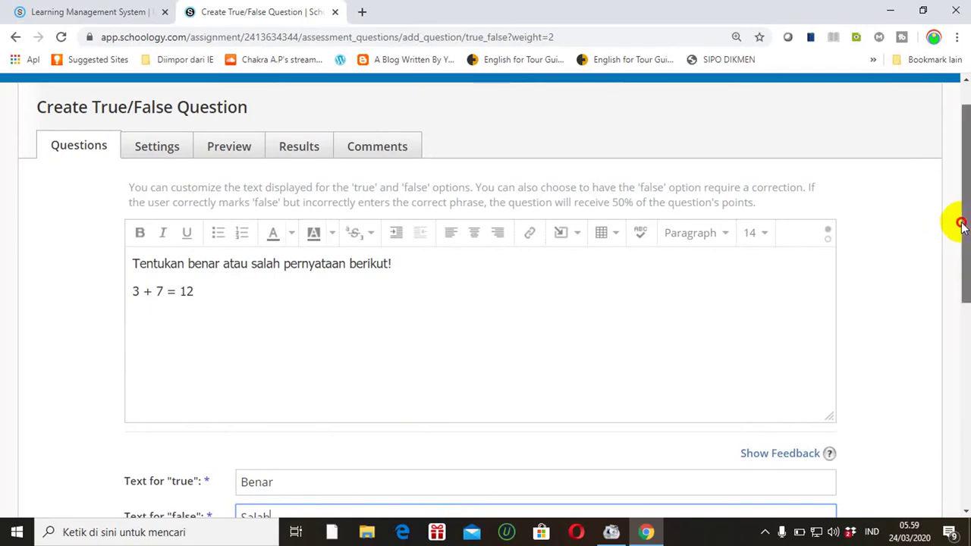
{"action": "left_click_drag", "start_coordinate": [962, 224], "coordinate": [958, 314]}
{"action": "left_click", "coordinate": [296, 349]}
{"action": "left_click", "coordinate": [270, 387]}
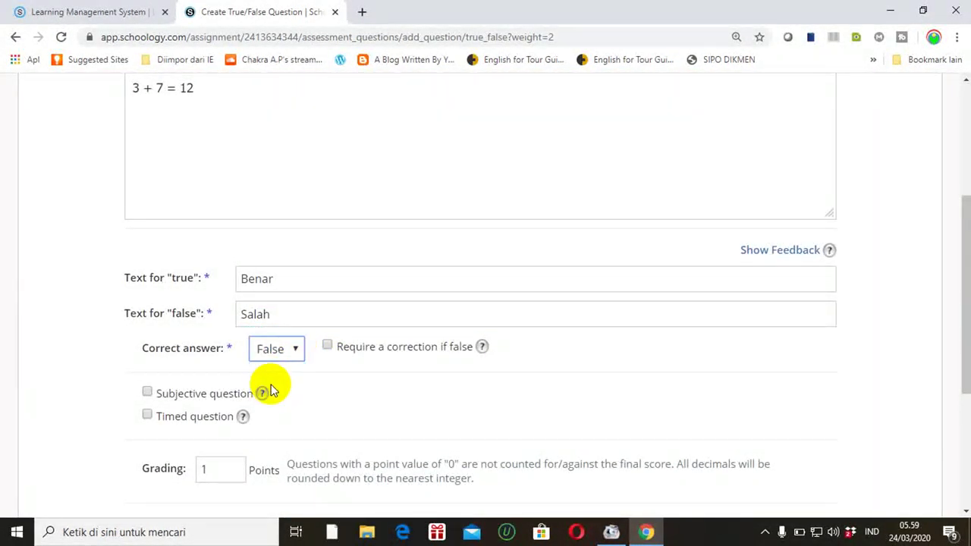
{"action": "left_click", "coordinate": [379, 390]}
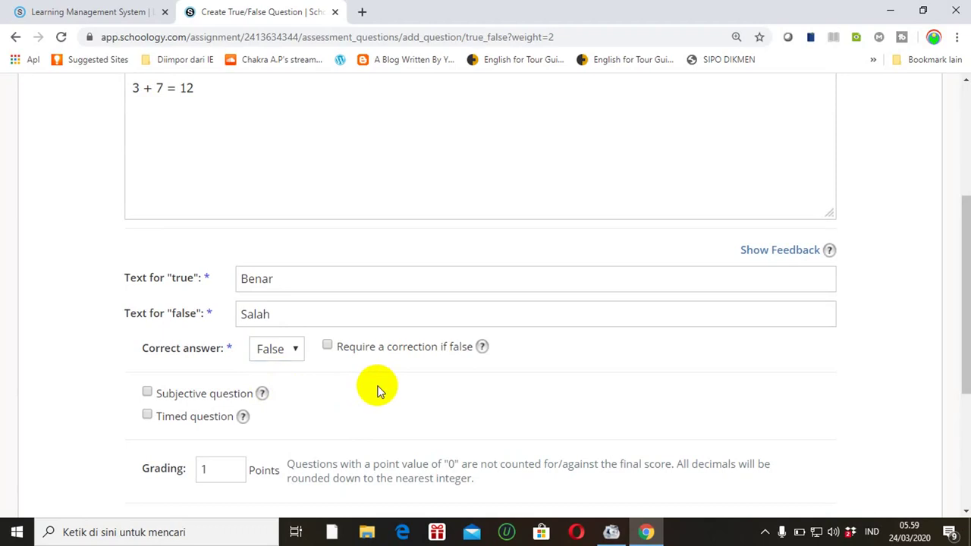
{"action": "left_click_drag", "start_coordinate": [957, 260], "coordinate": [956, 326]}
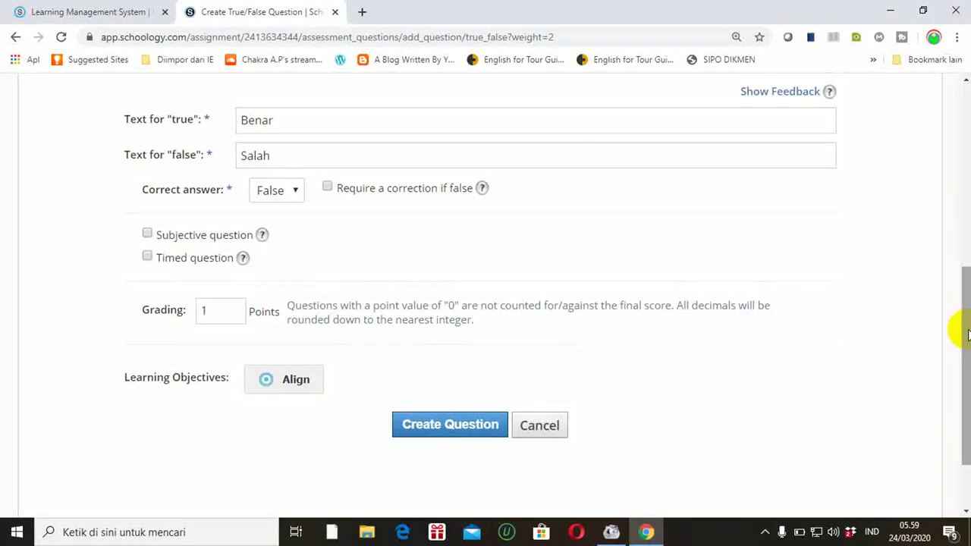
{"action": "left_click", "coordinate": [448, 426]}
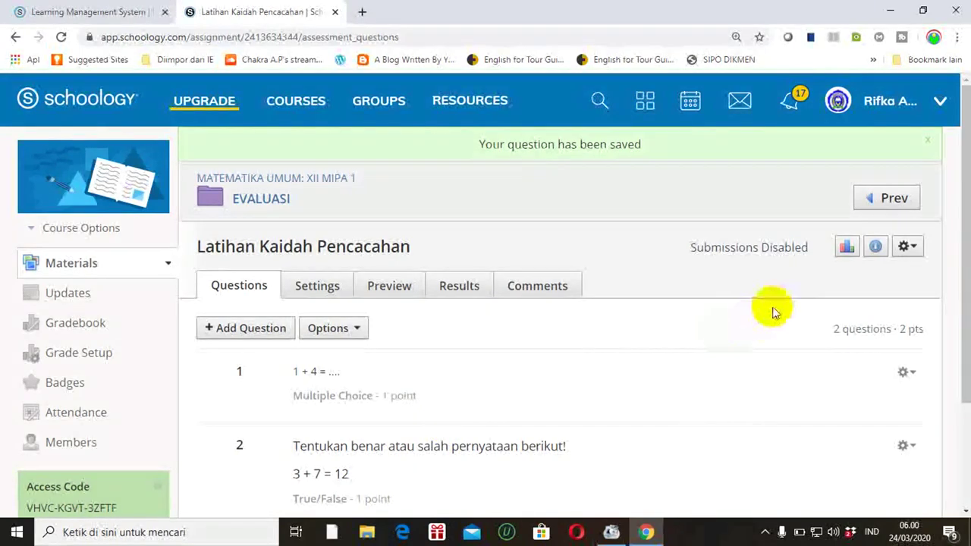
- Add an Ordering question to the quiz with the text "Urutan langkah mencangkok adalah sebagai berikut"
{"action": "left_click_drag", "start_coordinate": [965, 199], "coordinate": [958, 265]}
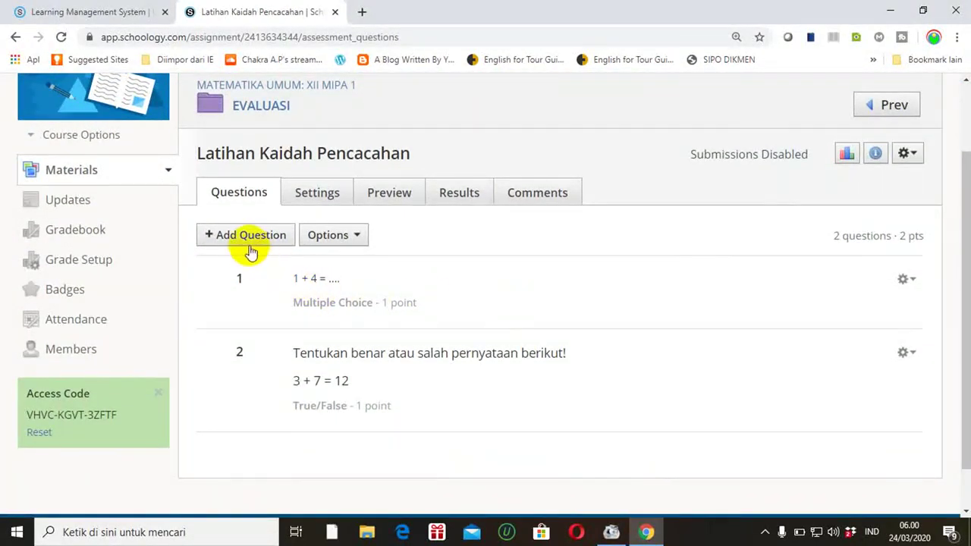
{"action": "scroll", "coordinate": [248, 241], "scroll_direction": "down", "scroll_amount": 1}
{"action": "left_click", "coordinate": [248, 201]}
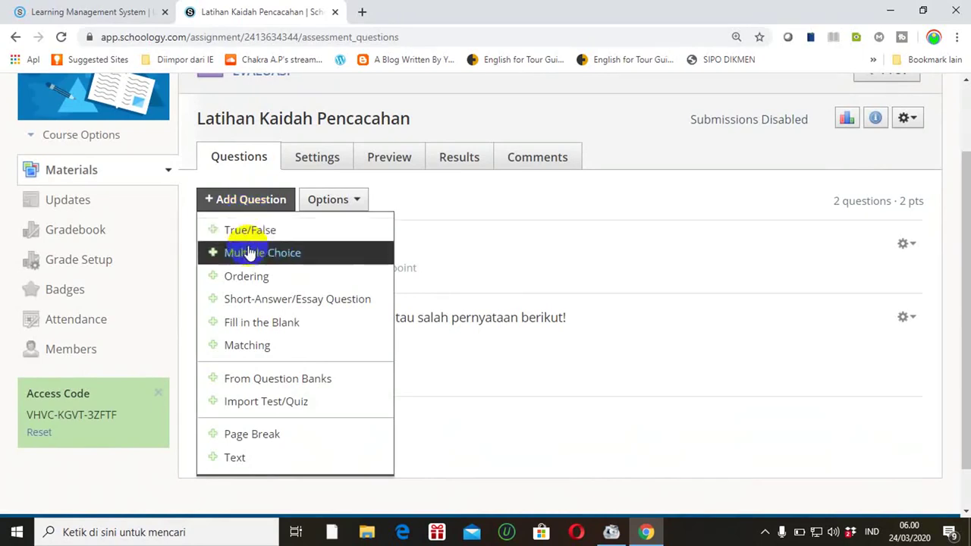
{"action": "left_click", "coordinate": [246, 276]}
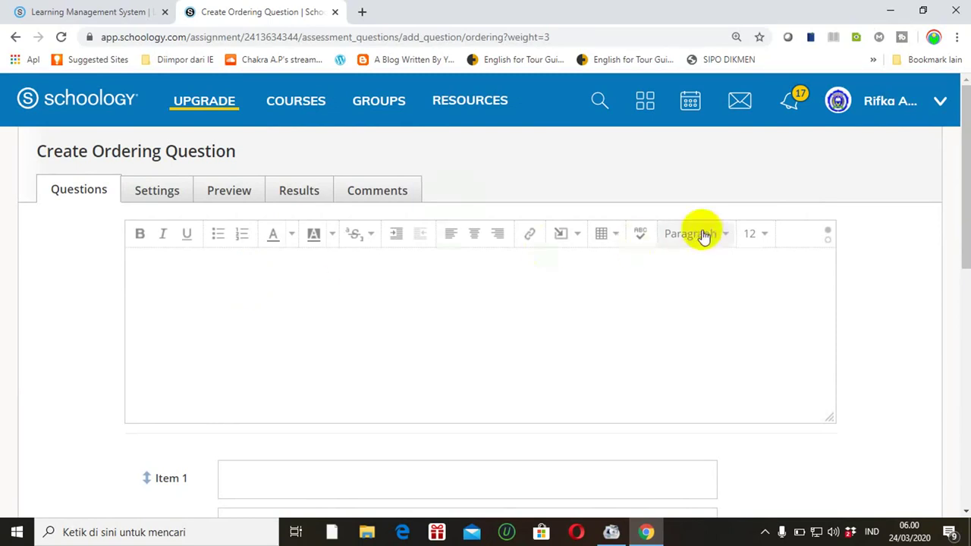
{"action": "left_click", "coordinate": [394, 306]}
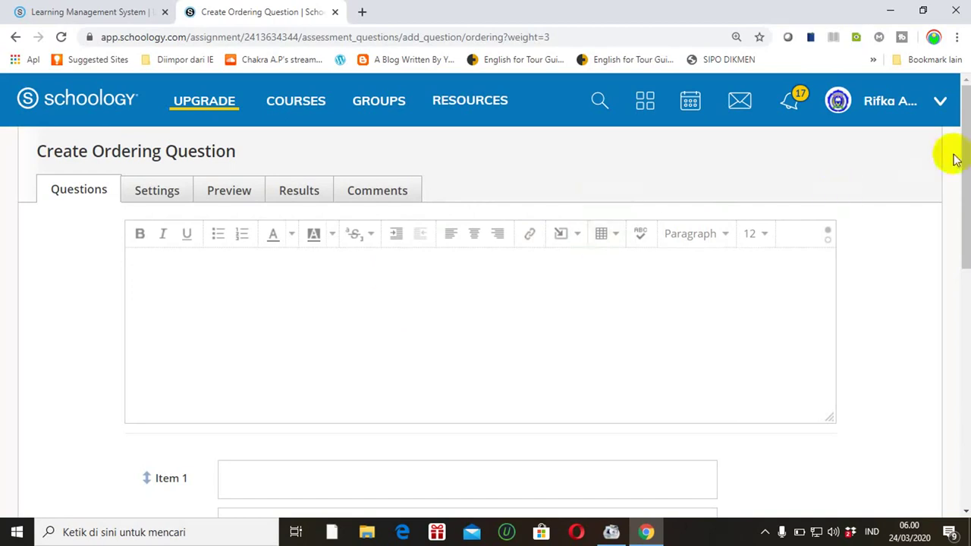
{"action": "left_click_drag", "start_coordinate": [960, 157], "coordinate": [962, 170]}
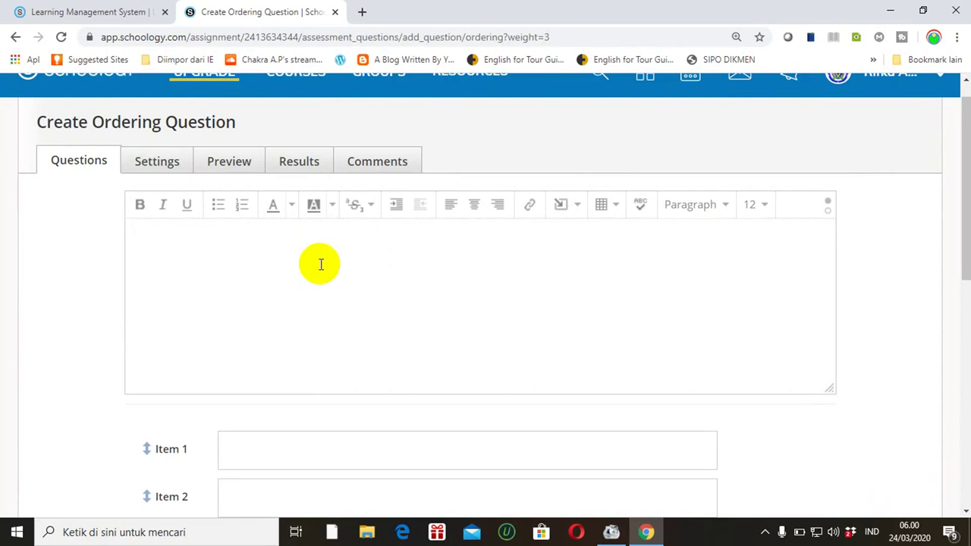
{"action": "type", "text": "Urutan ;ang"}
{"action": "key", "text": "BackSpace"}
{"action": "key", "text": "BackSpace"}
{"action": "key", "text": "BackSpace"}
{"action": "type", "text": "langkah "}
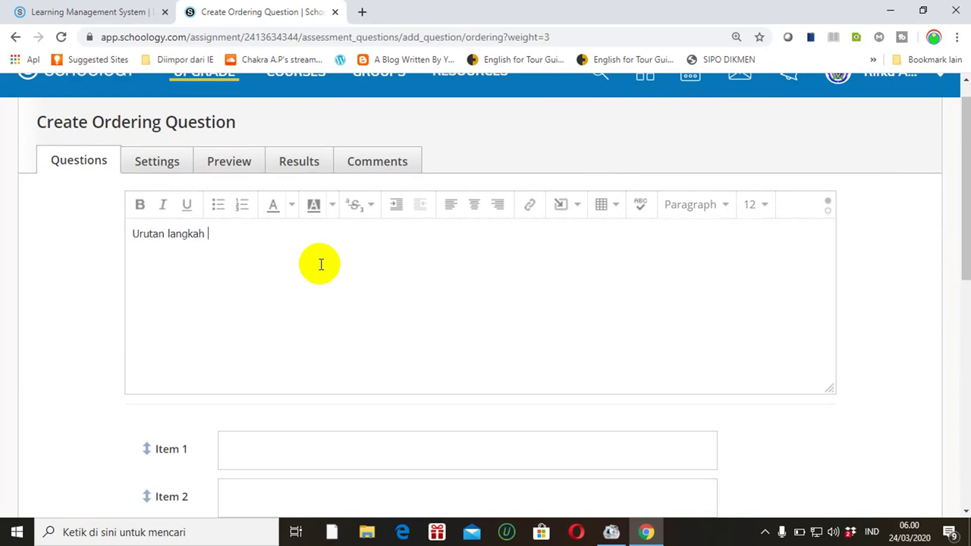
{"action": "type", "text": "mencangkok ad"}
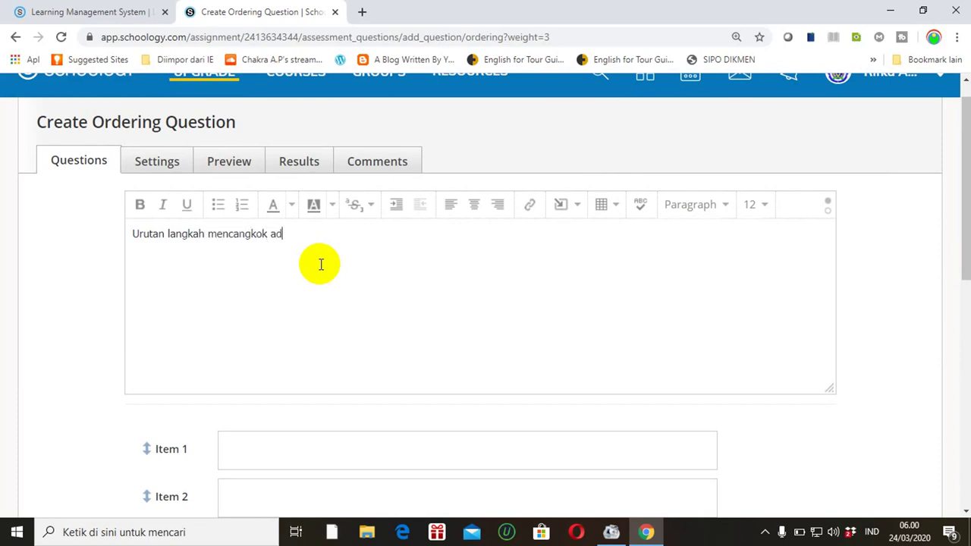
{"action": "type", "text": "alah sebagai berikut"}
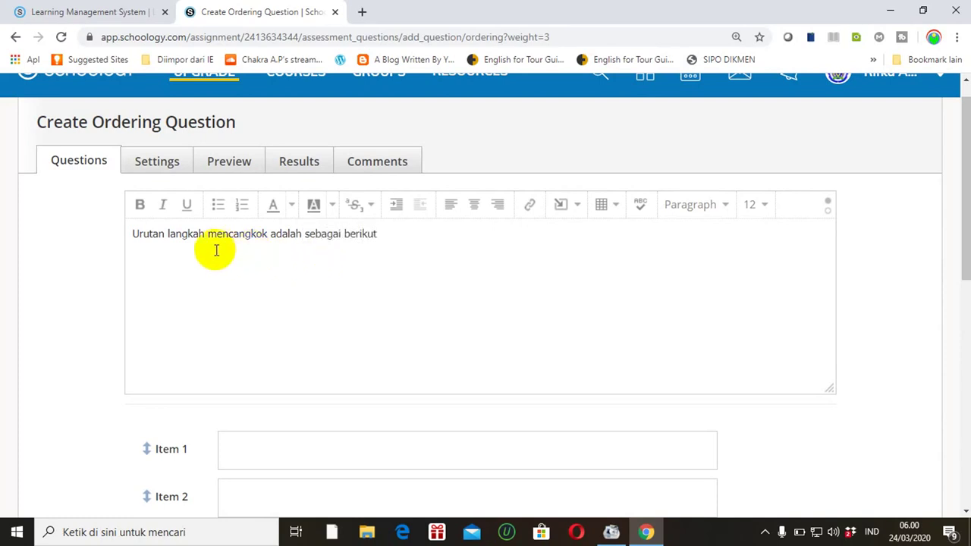
- Set the font size of the ordering question's text to 14
{"action": "left_click_drag", "start_coordinate": [133, 234], "coordinate": [399, 238]}
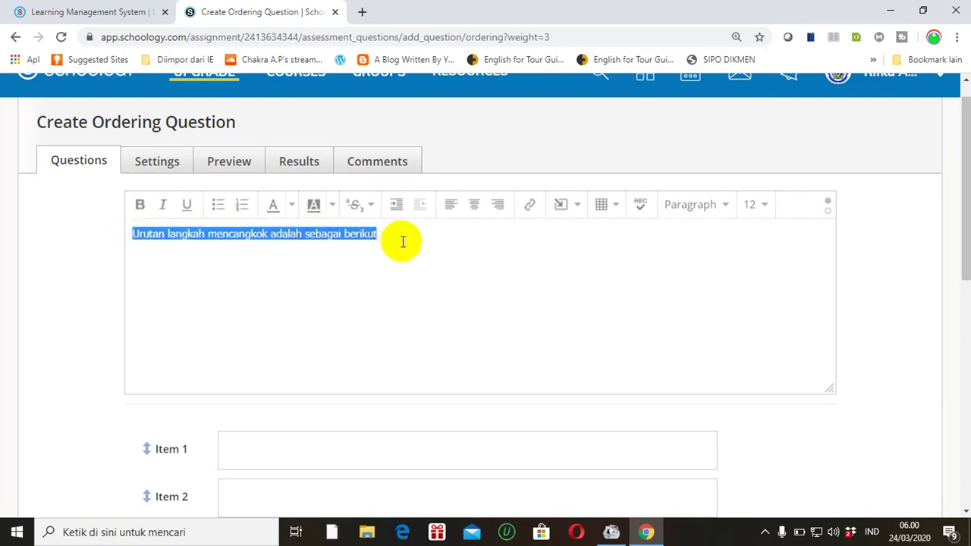
{"action": "left_click", "coordinate": [762, 216]}
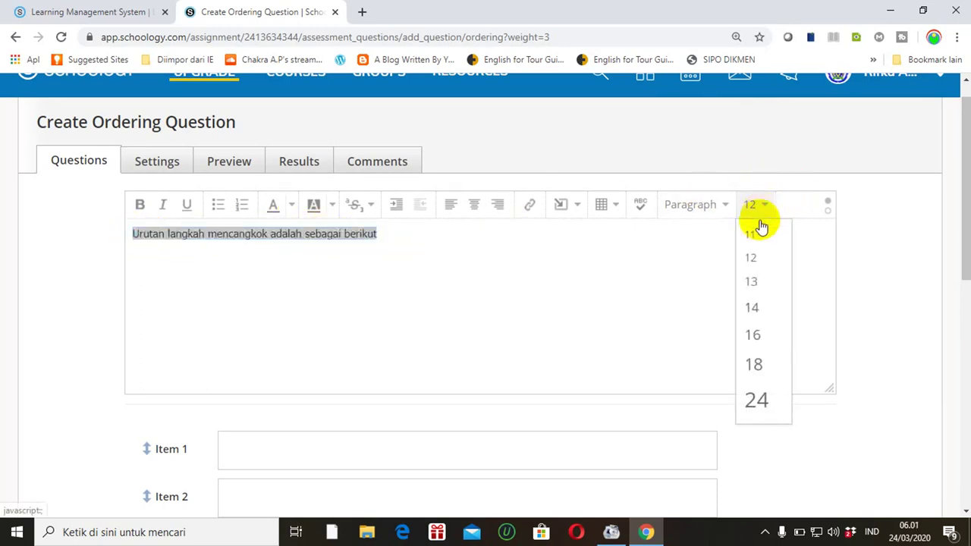
{"action": "left_click", "coordinate": [751, 308]}
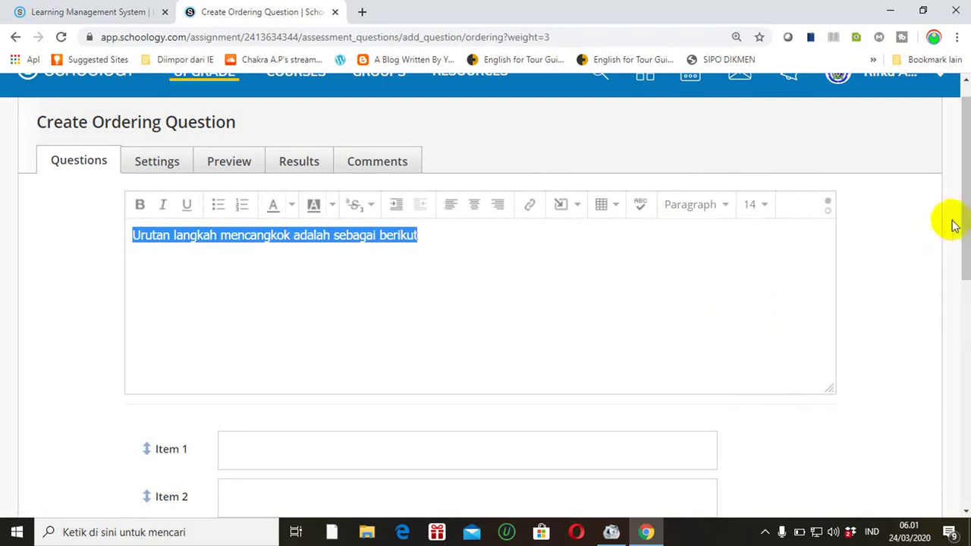
- Remove the blank item fields from the ordering question
{"action": "left_click_drag", "start_coordinate": [964, 211], "coordinate": [961, 314]}
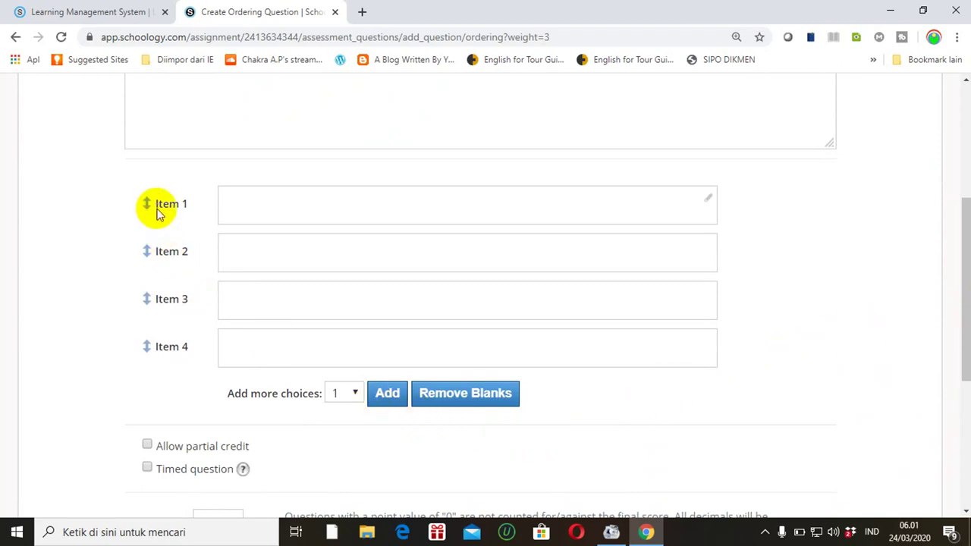
{"action": "left_click", "coordinate": [447, 400]}
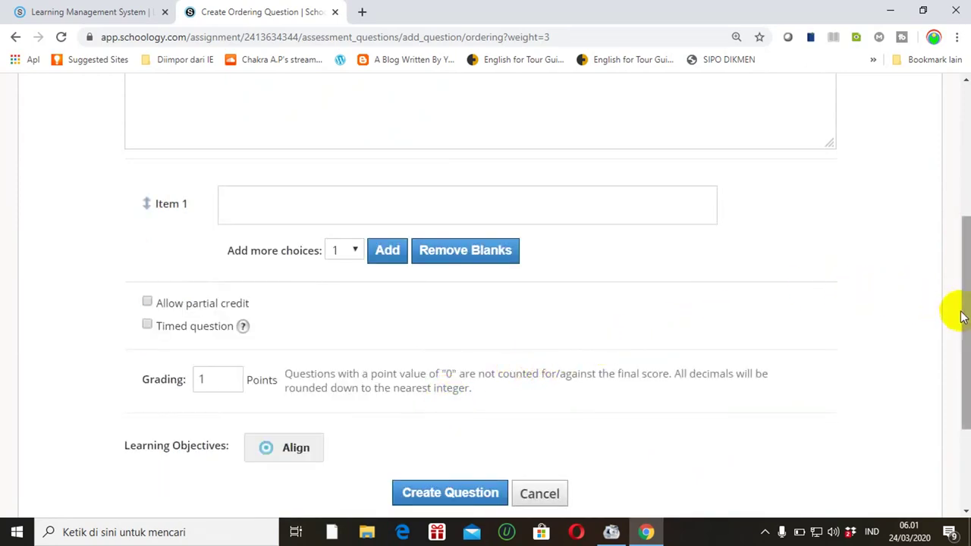
- Add two more item fields to the ordering question, one at a time
{"action": "scroll", "coordinate": [957, 314], "scroll_direction": "up", "scroll_amount": 2}
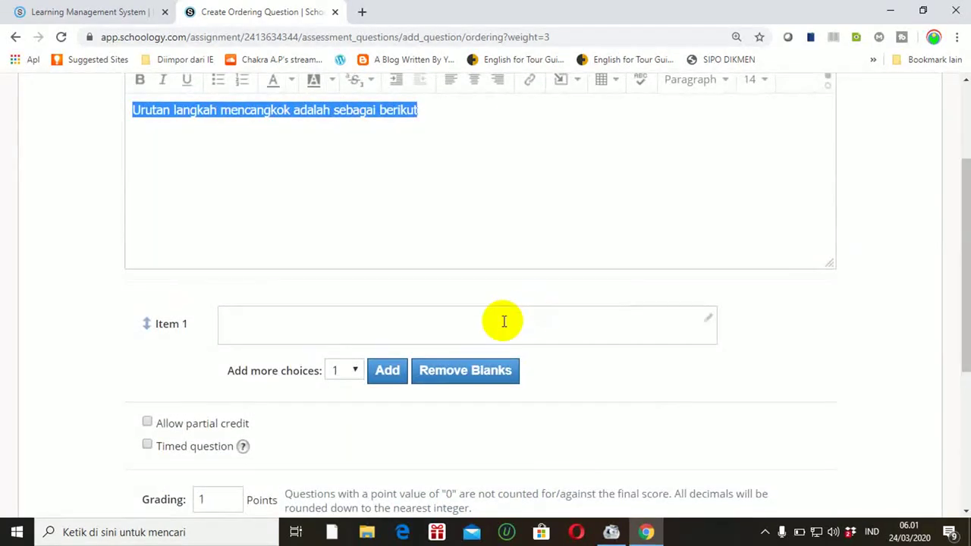
{"action": "left_click", "coordinate": [387, 370]}
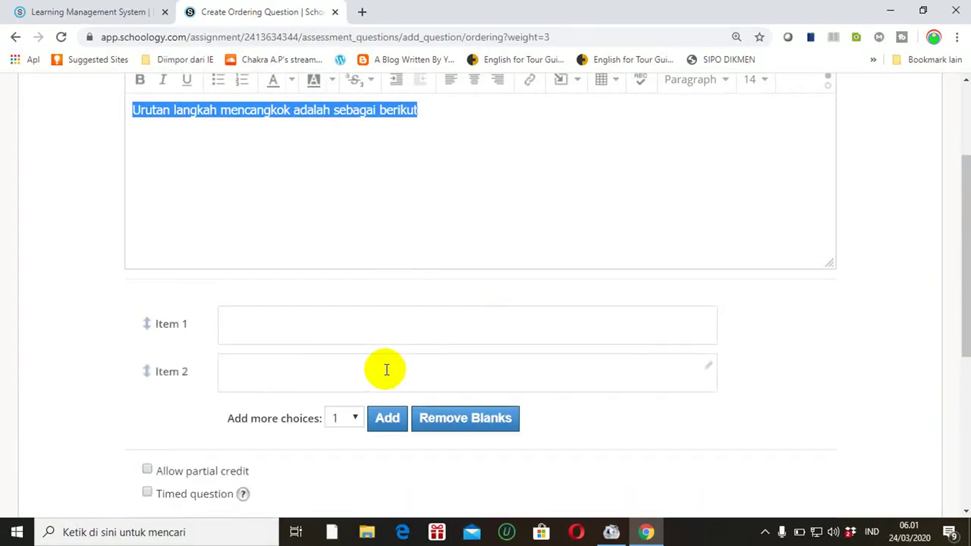
{"action": "left_click", "coordinate": [387, 421]}
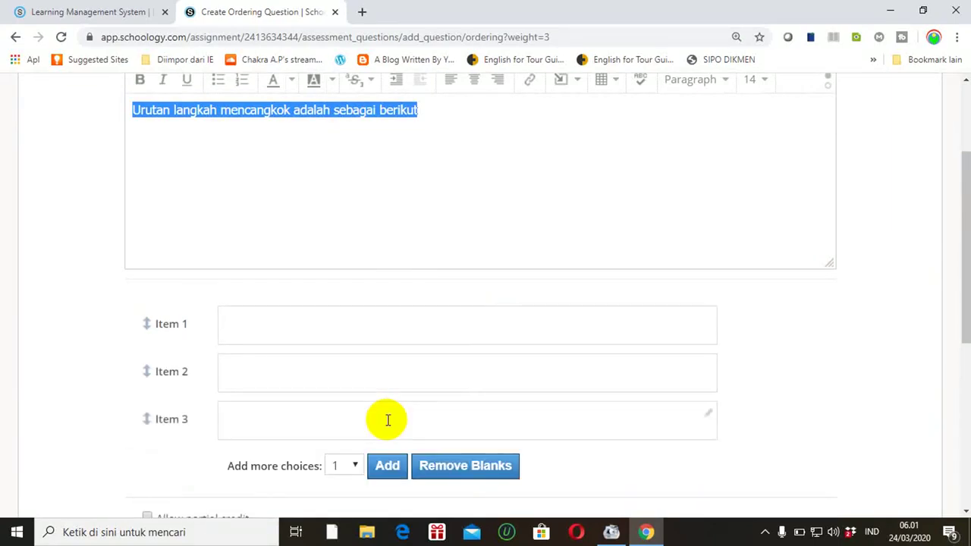
- Fill Item 1 of the ordering question with "Pilih batang yang tidak terlalu besar dan tidak terlalu kecil"
{"action": "left_click", "coordinate": [254, 320]}
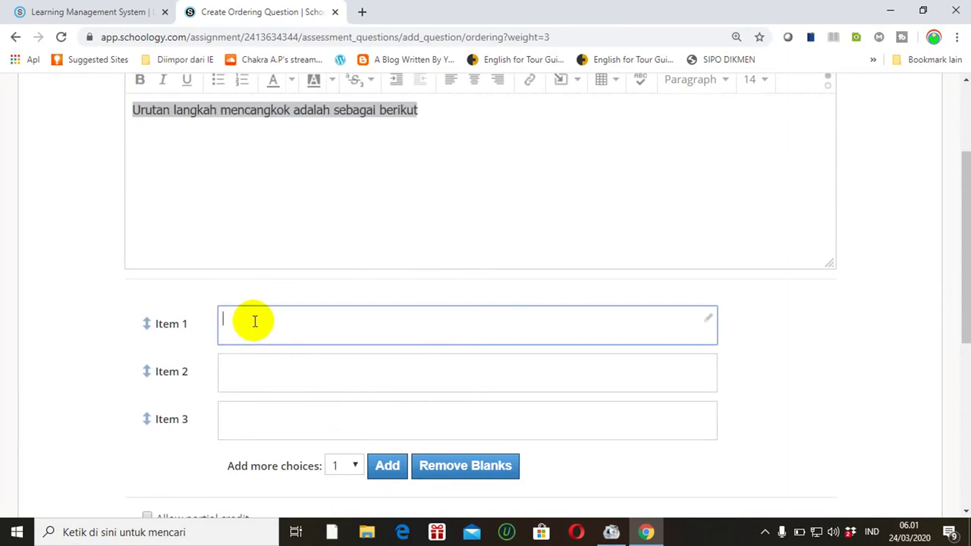
{"action": "type", "text": "Pilih batang yang tidak terlalu besar dan t"}
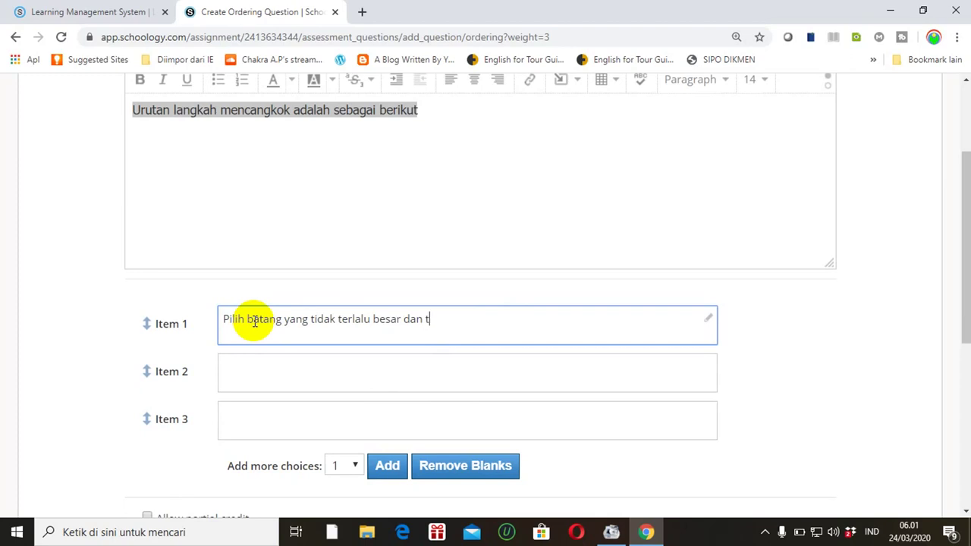
{"action": "type", "text": "idak terlalu kecil"}
- Fill Item 2 of the ordering question with "Kupas sebagian kulit bantang terpilih kira-kira 15 cm"
{"action": "left_click", "coordinate": [239, 373]}
{"action": "type", "text": "kupas"}
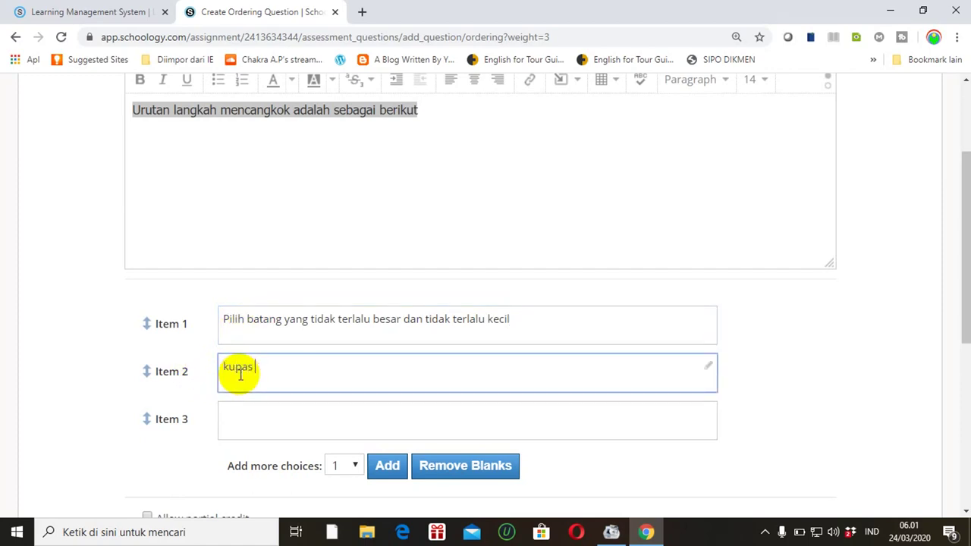
{"action": "key", "text": "BackSpace"}
{"action": "key", "text": "BackSpace"}
{"action": "key", "text": "BackSpace"}
{"action": "key", "text": "BackSpace"}
{"action": "type", "text": "Kupas sebagian kulit"}
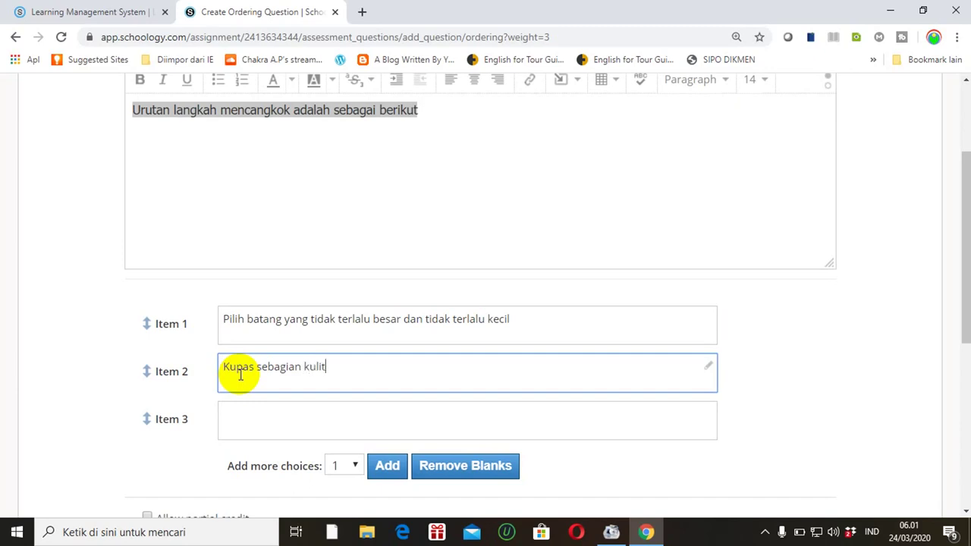
{"action": "type", "text": " bantang terpilih s"}
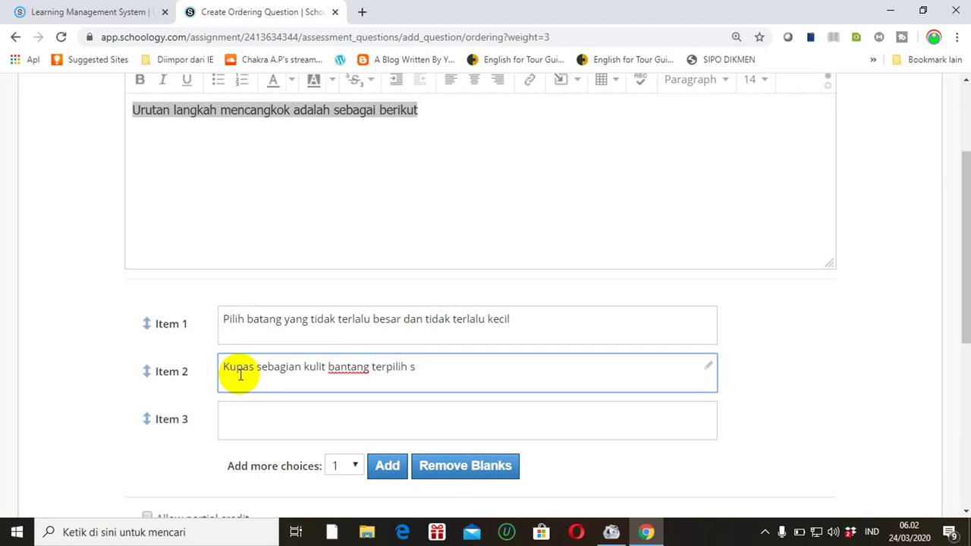
{"action": "key", "text": "BackSpace"}
{"action": "type", "text": "kira-kira 15 cm"}
- Fill Item 3 of the ordering question with "bungkus batang yang sudah terkupas kulitnya dengan tanah dan diluarnya dilapisi plastik"
{"action": "left_click", "coordinate": [239, 424]}
{"action": "type", "text": "bungkus "}
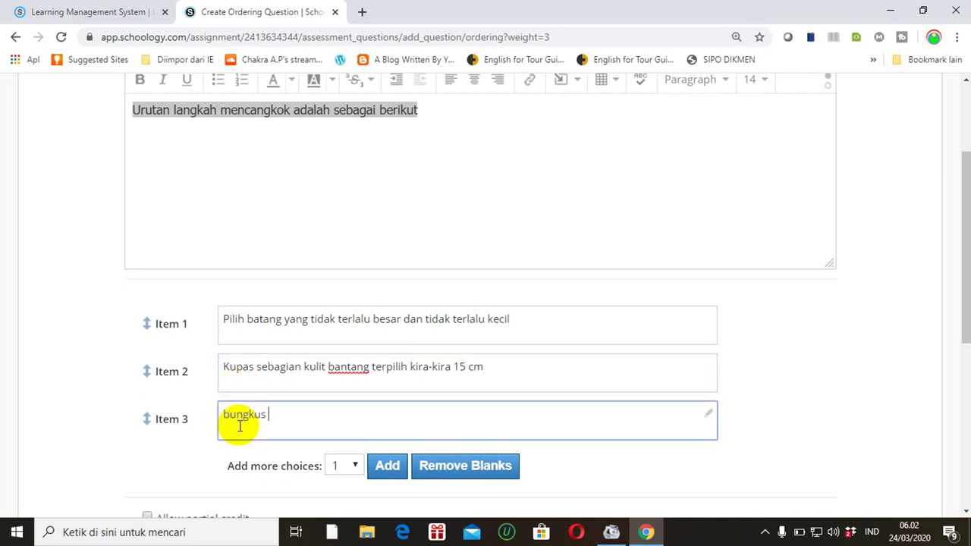
{"action": "type", "text": "batng"}
{"action": "key", "text": "BackSpace"}
{"action": "key", "text": "BackSpace"}
{"action": "type", "text": "ang yang sudah terk"}
{"action": "key", "text": "BackSpace"}
{"action": "key", "text": "BackSpace"}
{"action": "key", "text": "BackSpace"}
{"action": "key", "text": "BackSpace"}
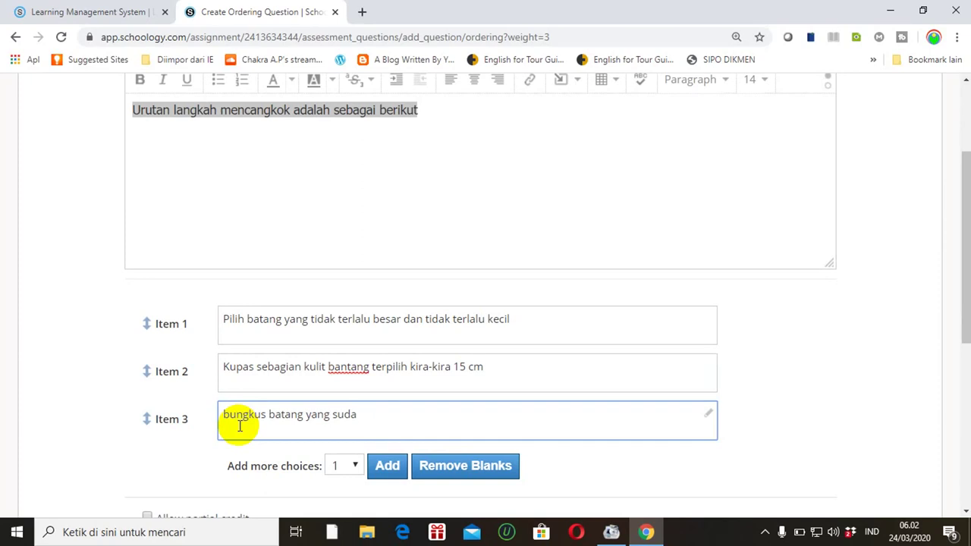
{"action": "type", "text": "h terkup"}
{"action": "type", "text": "as kulitnya dengan"}
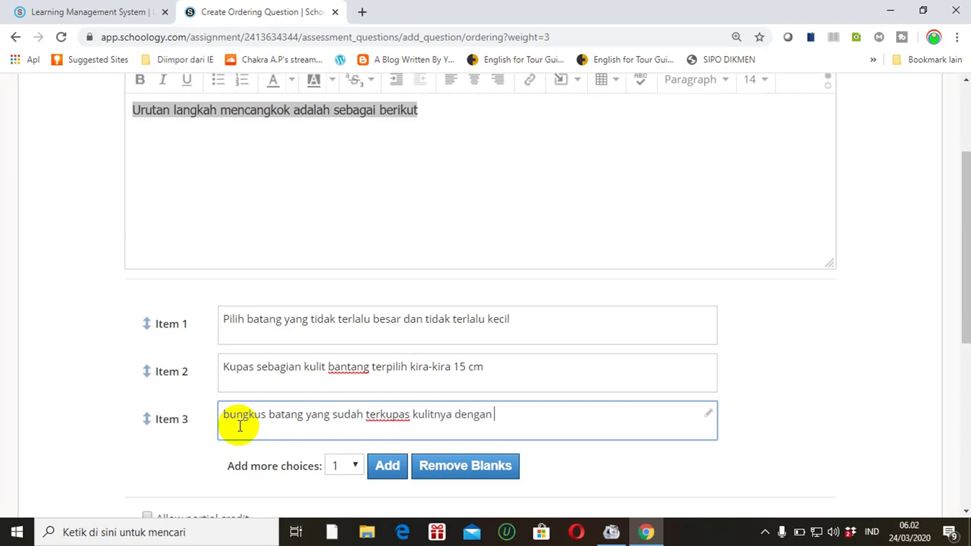
{"action": "type", "text": " tanah dan diluarnya d"}
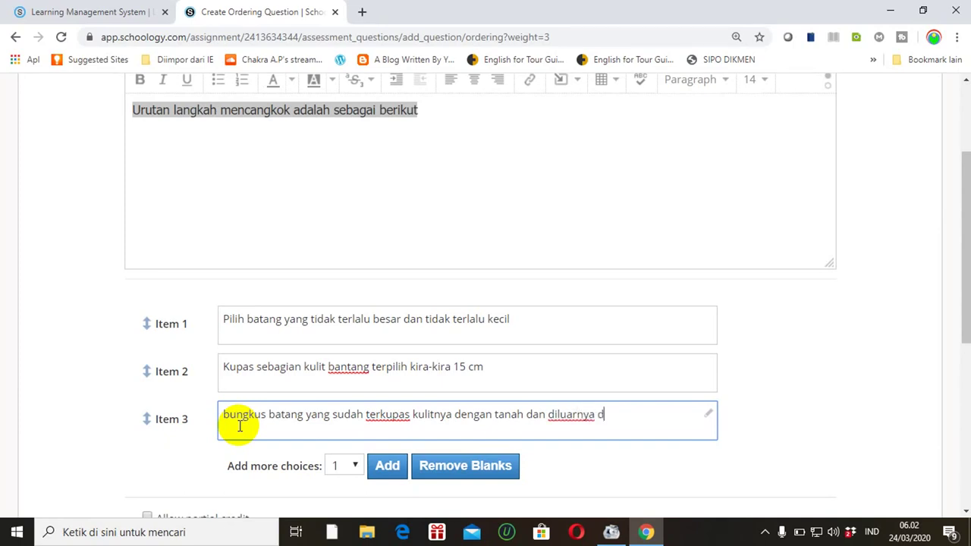
{"action": "type", "text": "ilapisi plastik"}
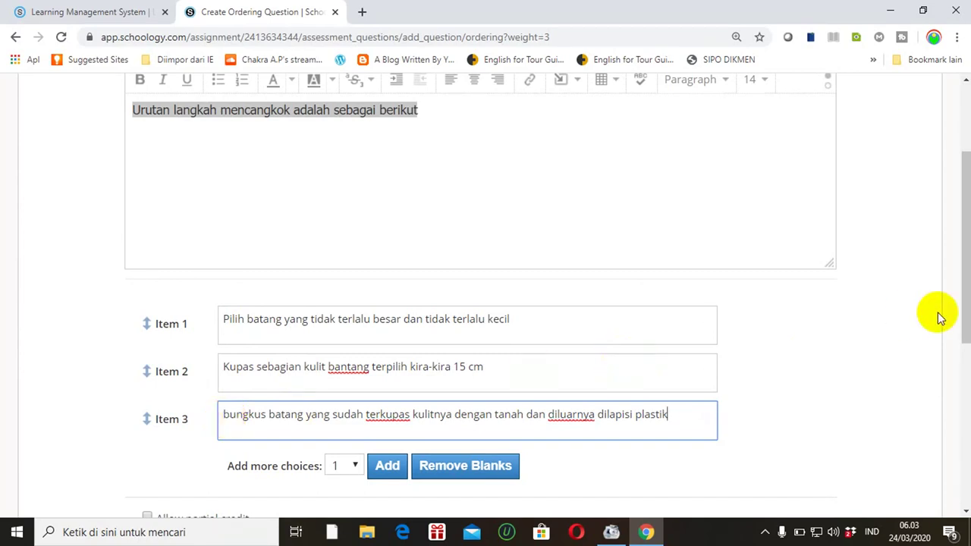
- Create the ordering question and review the quiz's question list
{"action": "left_click_drag", "start_coordinate": [965, 289], "coordinate": [962, 415]}
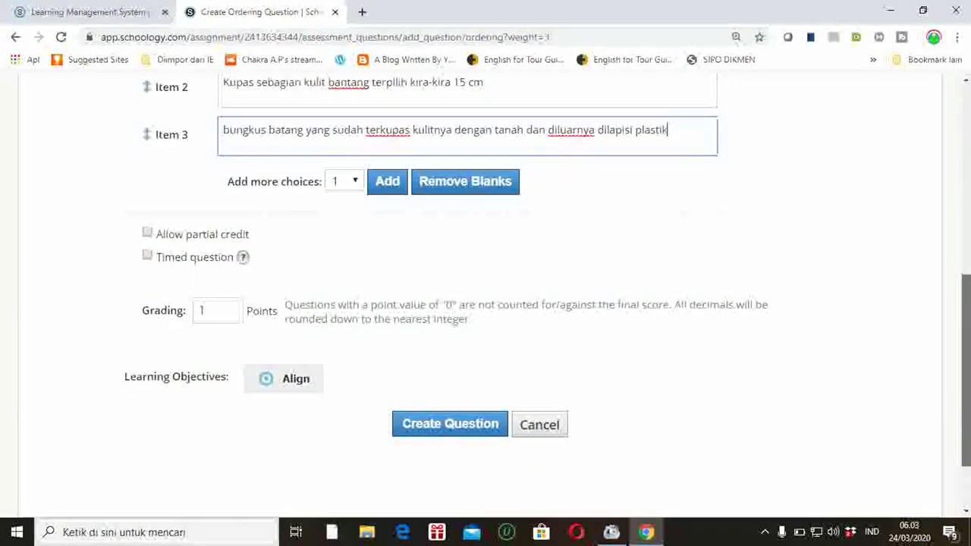
{"action": "left_click", "coordinate": [448, 430]}
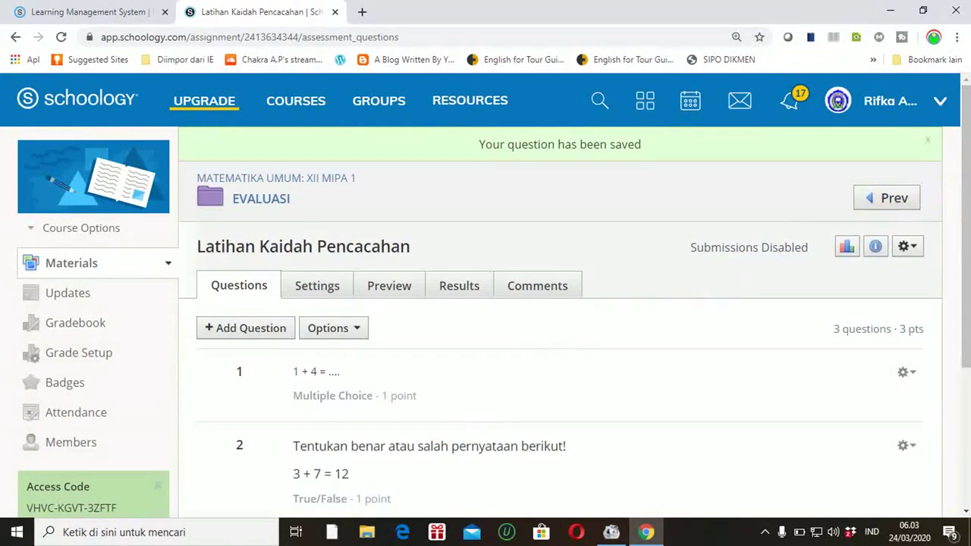
{"action": "left_click_drag", "start_coordinate": [966, 266], "coordinate": [962, 358]}
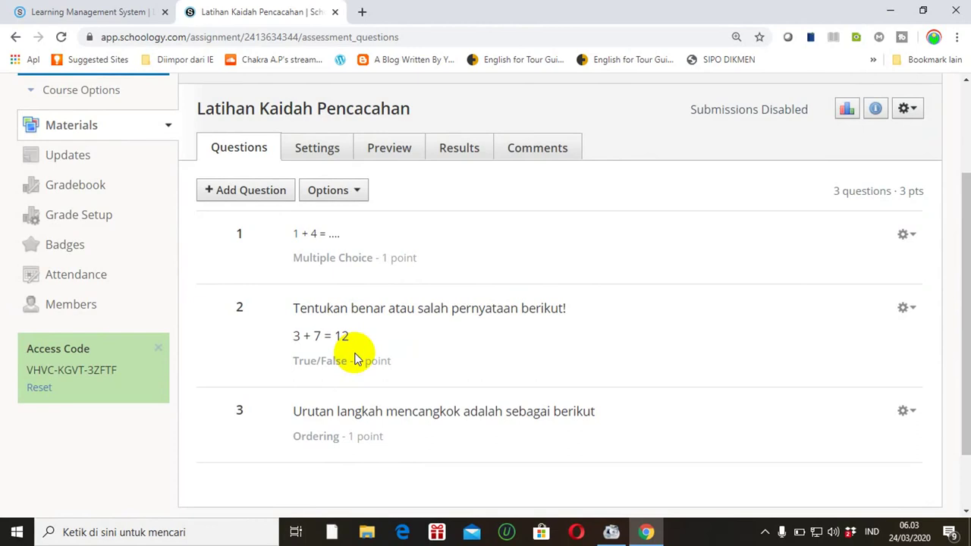
{"action": "scroll", "coordinate": [357, 356], "scroll_direction": "down", "scroll_amount": 1}
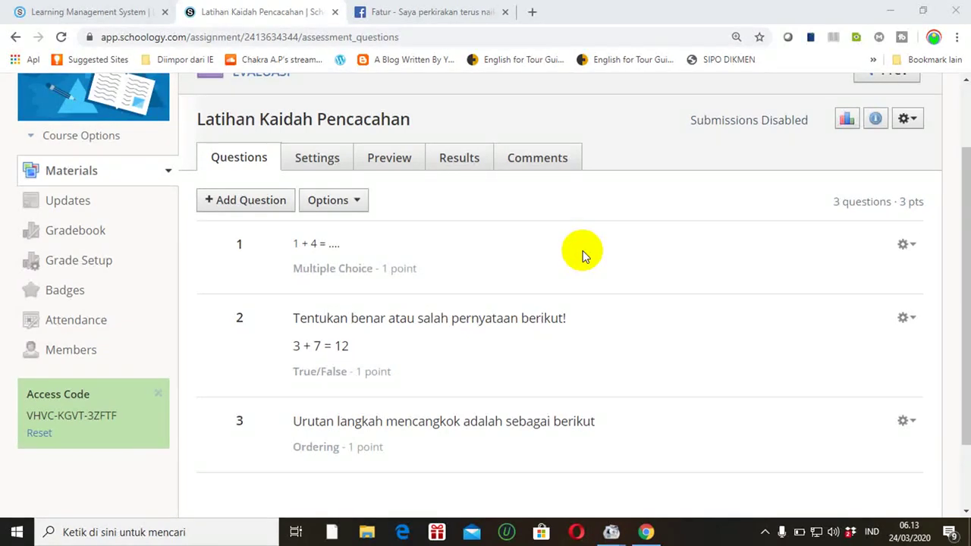
- Enter the instructions "Kerjakan soal-soal di bawah ini dengan cara klik jawabab yang paling benar!" in the quiz settings
{"action": "left_click", "coordinate": [326, 161]}
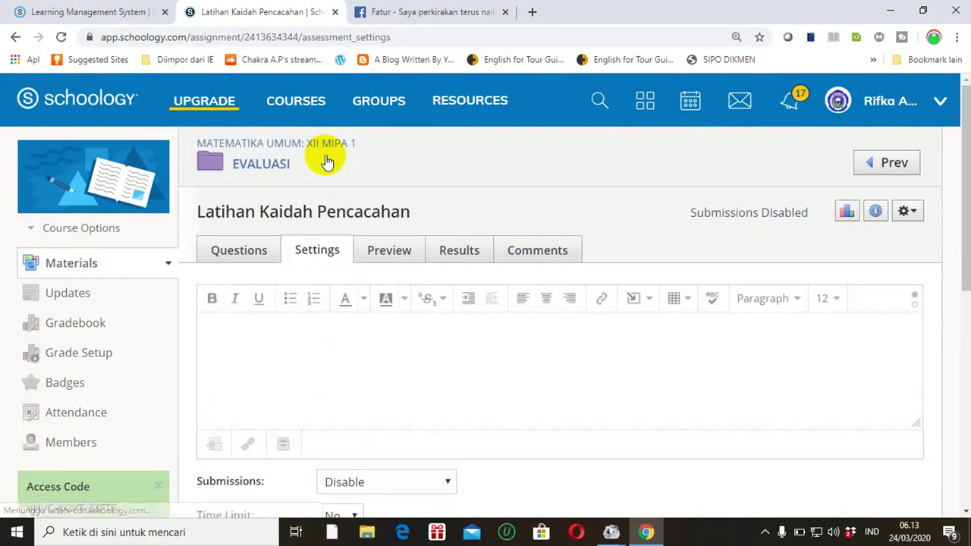
{"action": "left_click_drag", "start_coordinate": [961, 166], "coordinate": [967, 235]}
{"action": "left_click", "coordinate": [365, 227]}
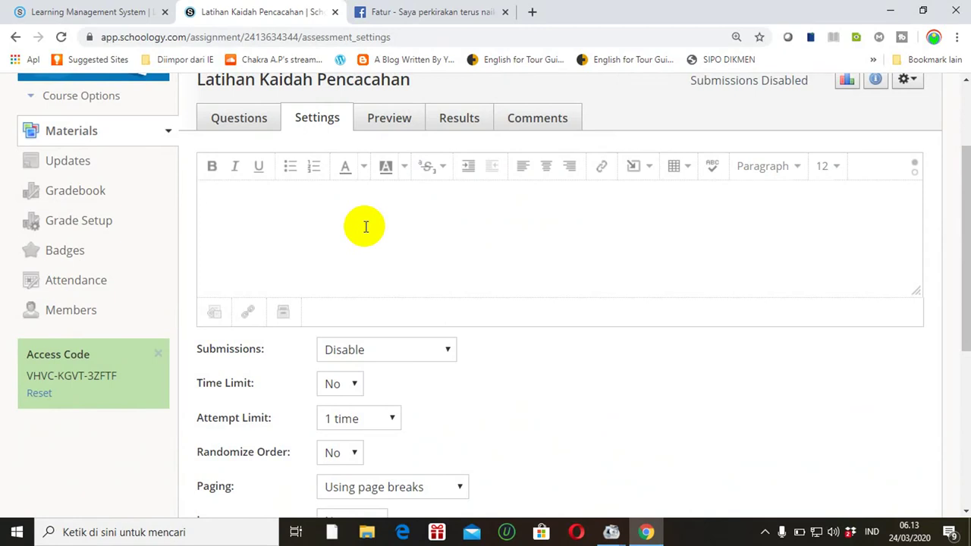
{"action": "type", "text": "Kerjakan soal-soal di"}
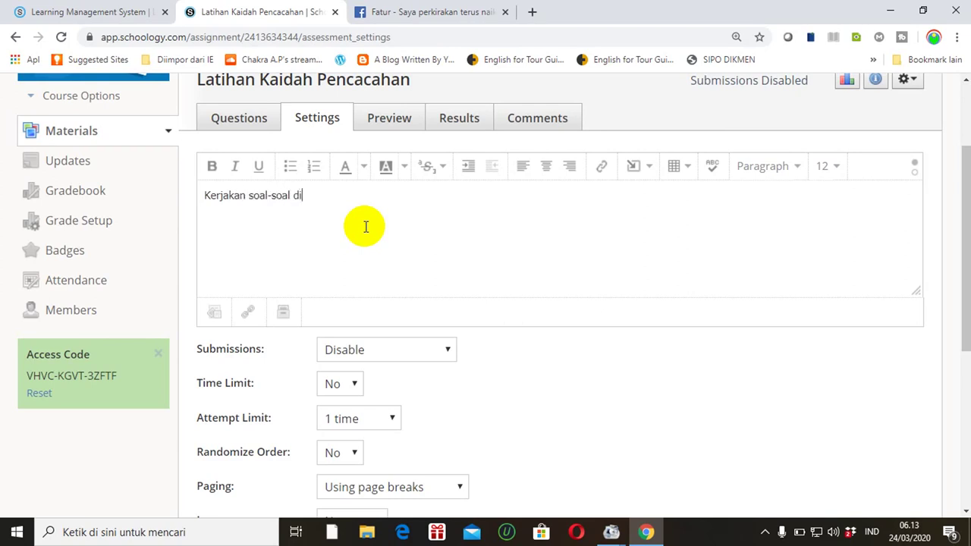
{"action": "type", "text": " bawah ini dengan cara "}
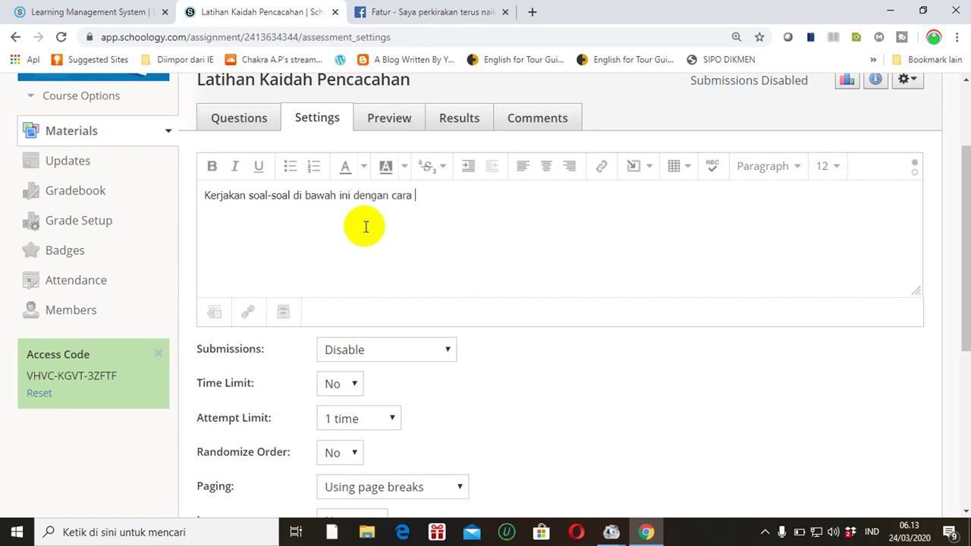
{"action": "type", "text": "klik jawabab yang paling bena"}
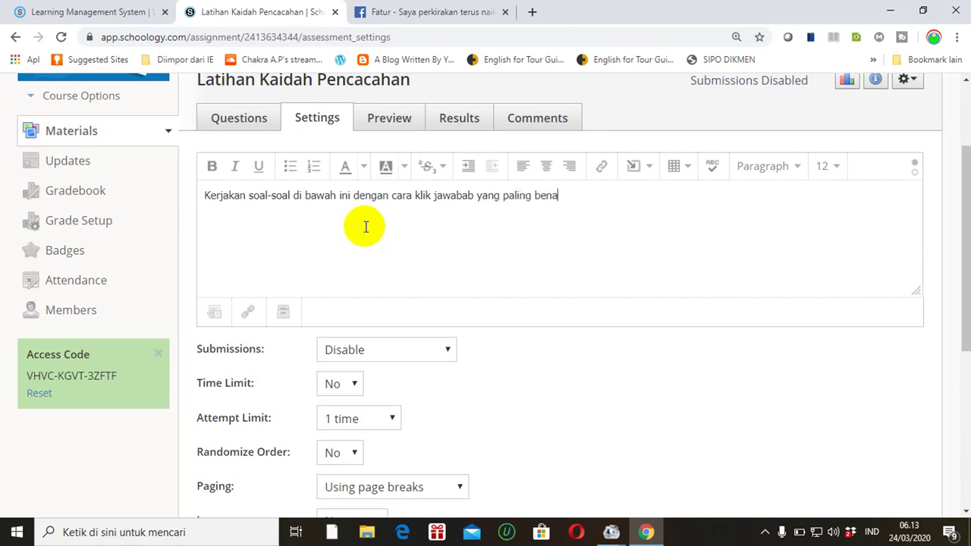
{"action": "type", "text": "r!"}
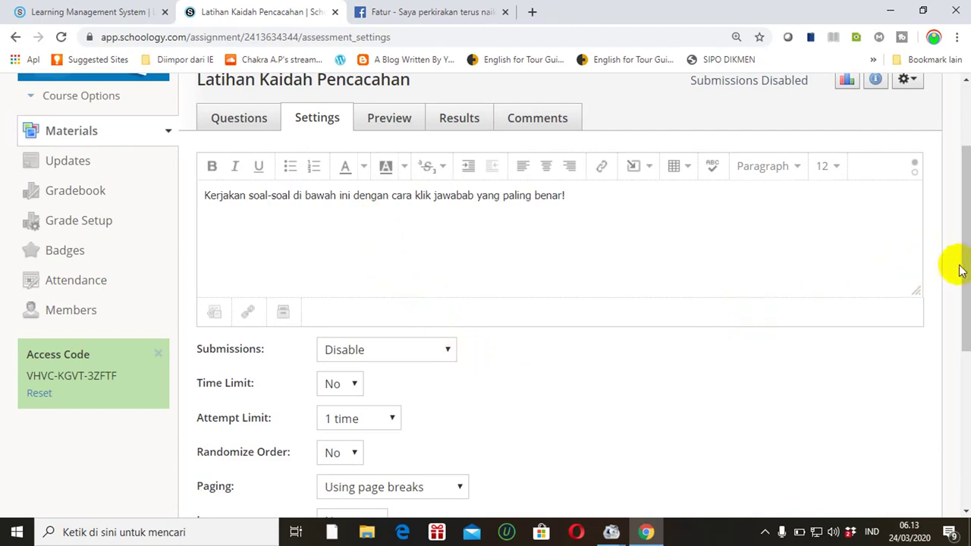
- Set the quiz's submissions to Enable
{"action": "left_click_drag", "start_coordinate": [965, 277], "coordinate": [968, 299]}
{"action": "left_click", "coordinate": [450, 301]}
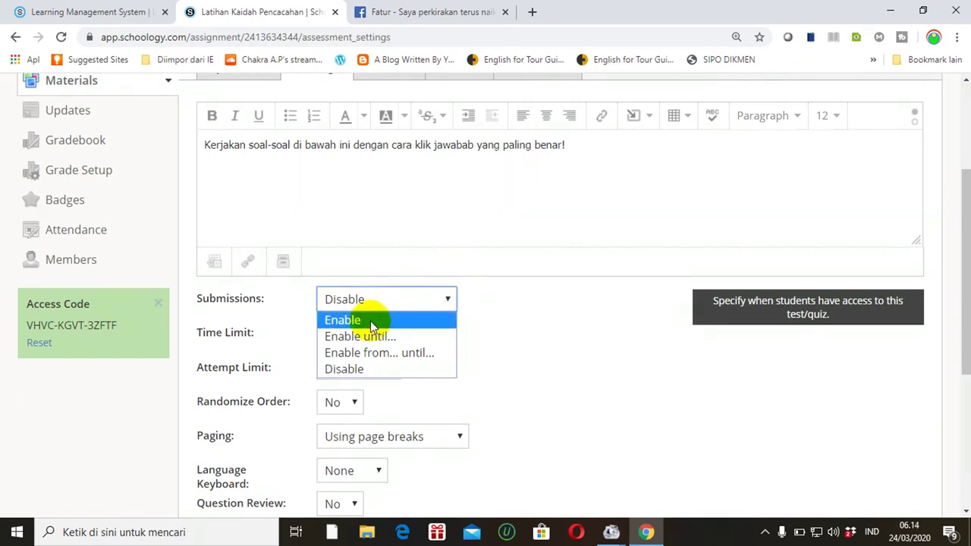
{"action": "left_click", "coordinate": [370, 320]}
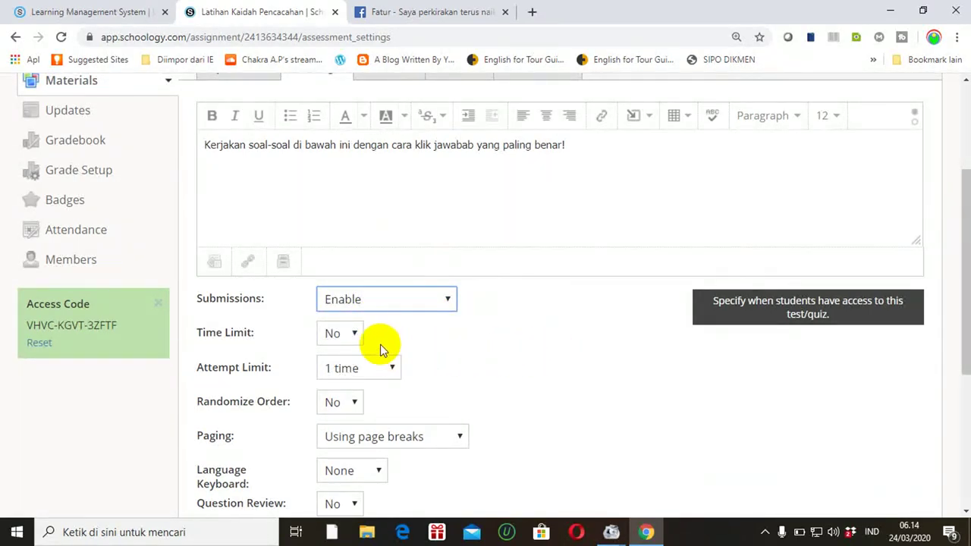
- Turn on the quiz's time limit and set it to 30 minutes
{"action": "left_click", "coordinate": [357, 334]}
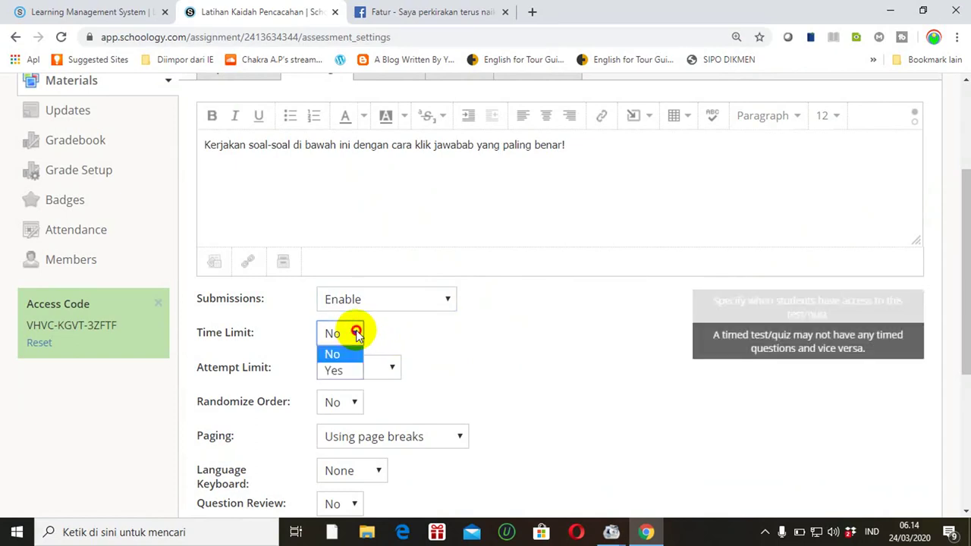
{"action": "left_click", "coordinate": [336, 371]}
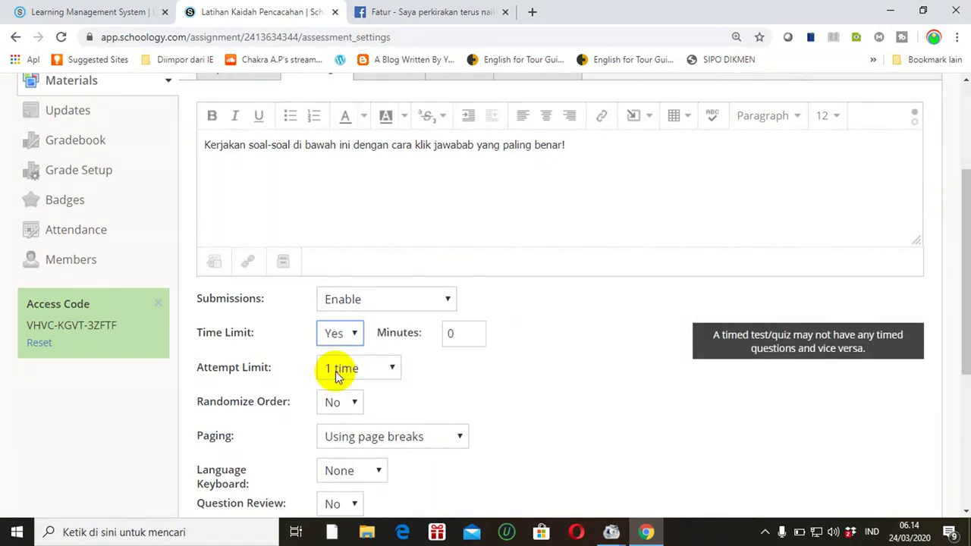
{"action": "left_click", "coordinate": [461, 338]}
{"action": "key", "text": "BackSpace"}
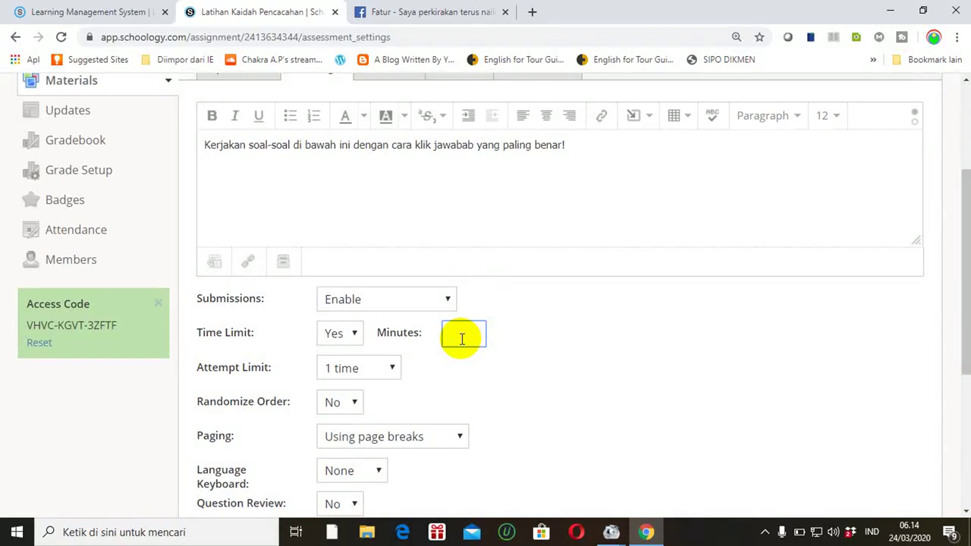
{"action": "type", "text": "30"}
{"action": "left_click", "coordinate": [507, 393]}
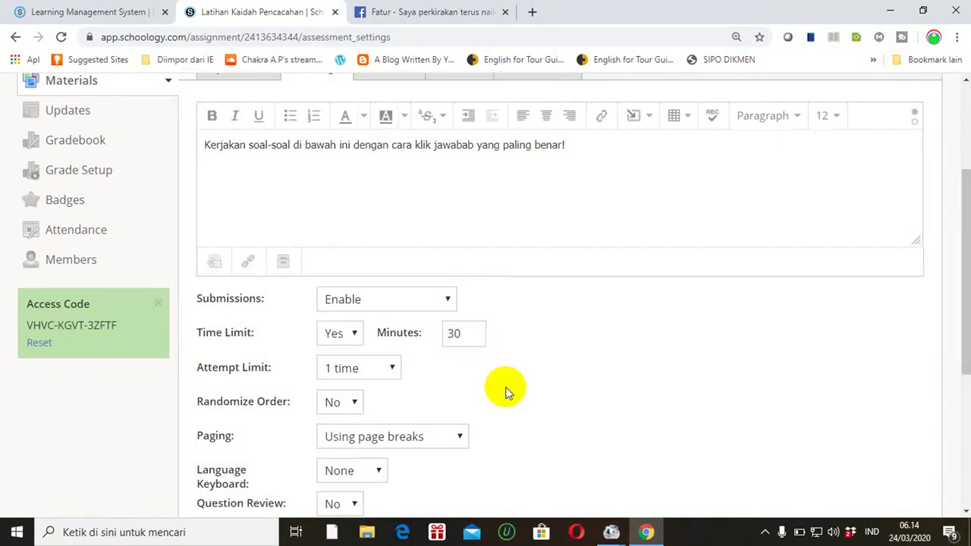
- Set the attempt limit to 2 times and have the quiz graded by Average score
{"action": "left_click", "coordinate": [392, 369]}
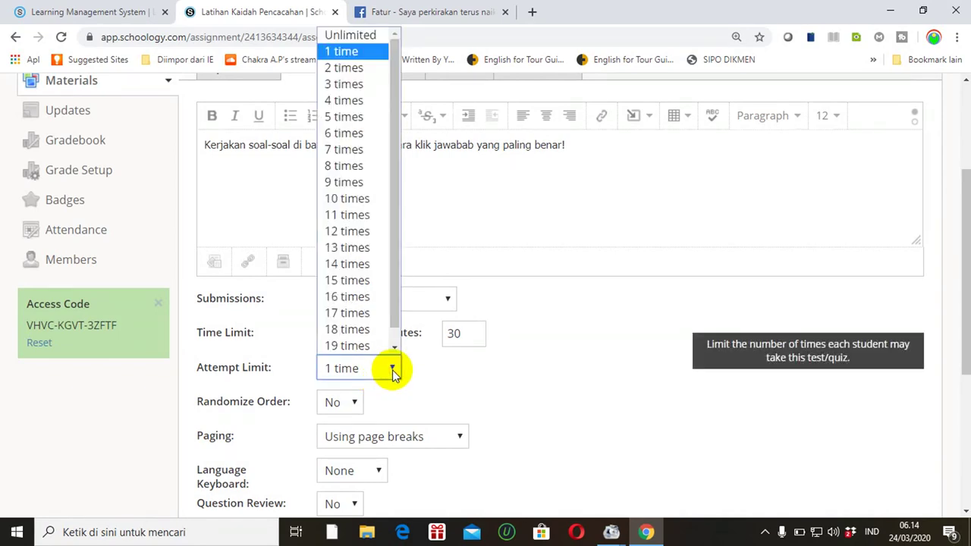
{"action": "left_click", "coordinate": [328, 67]}
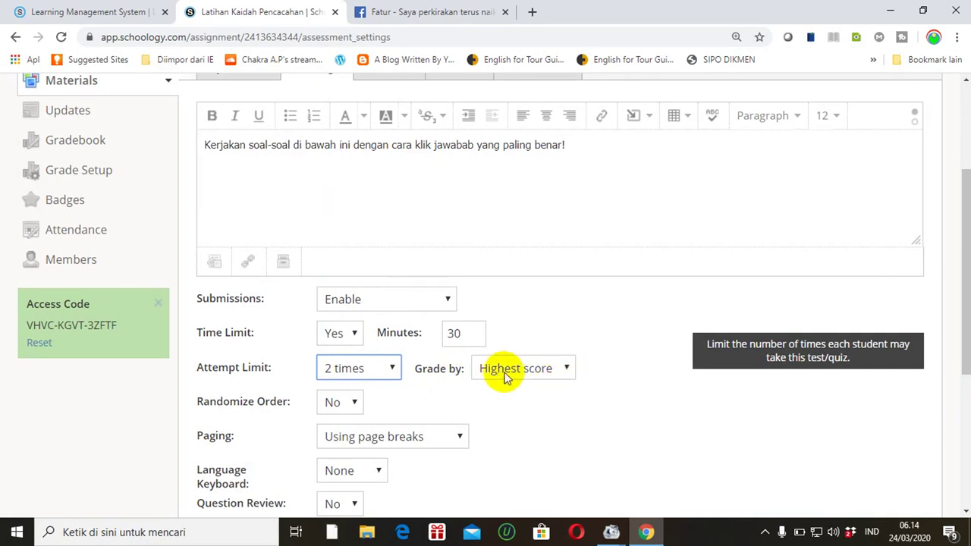
{"action": "left_click", "coordinate": [567, 368]}
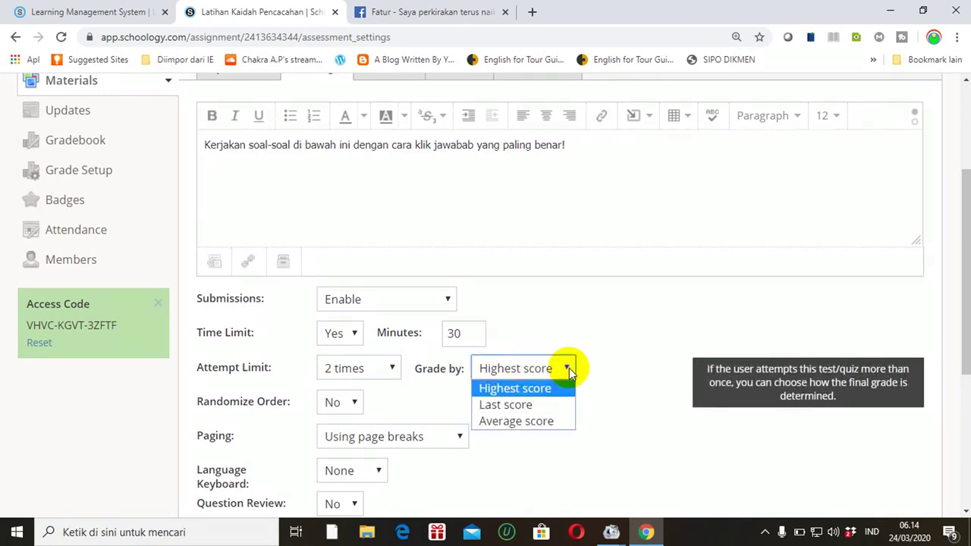
{"action": "left_click", "coordinate": [522, 422]}
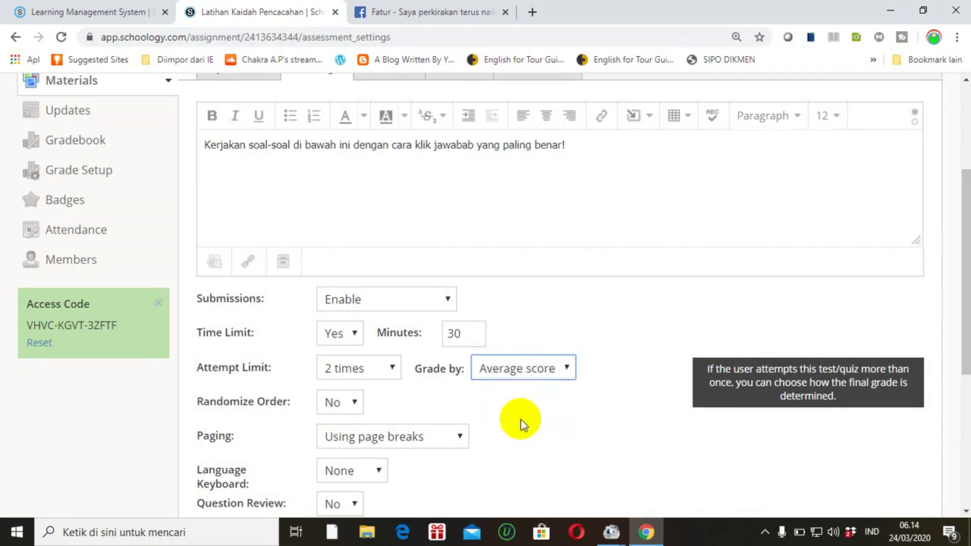
{"action": "left_click", "coordinate": [568, 369]}
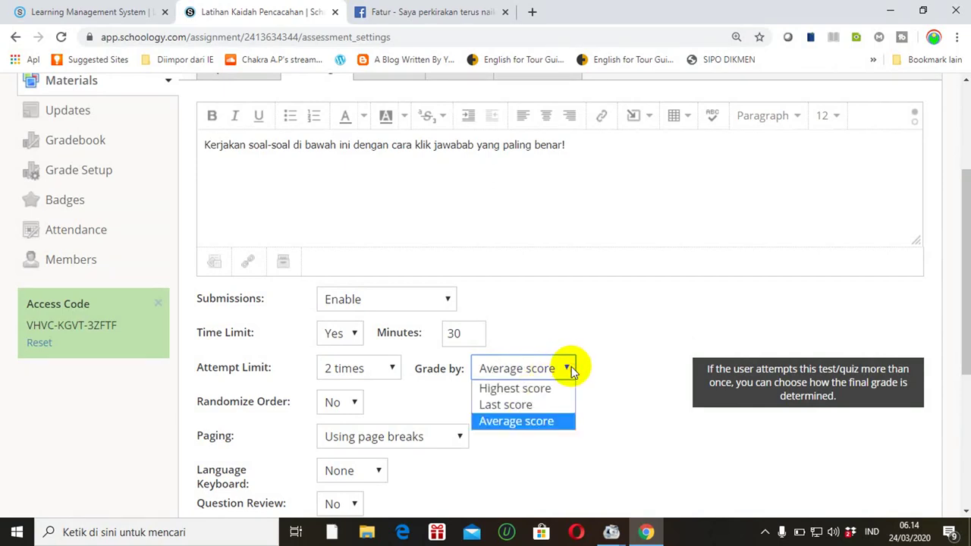
{"action": "left_click", "coordinate": [513, 423]}
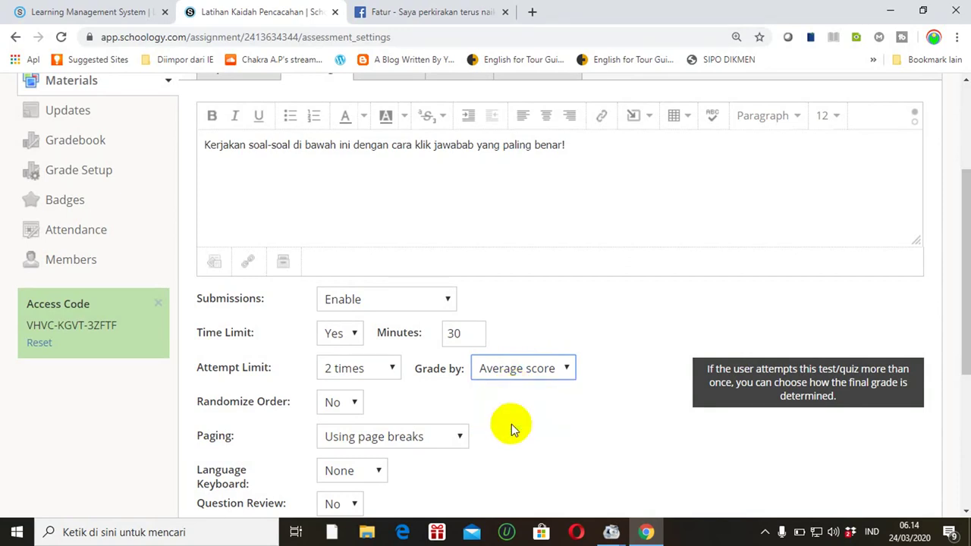
- Set the quiz's Randomize Order to Yes and leave its paging at Using page breaks
{"action": "left_click", "coordinate": [354, 402]}
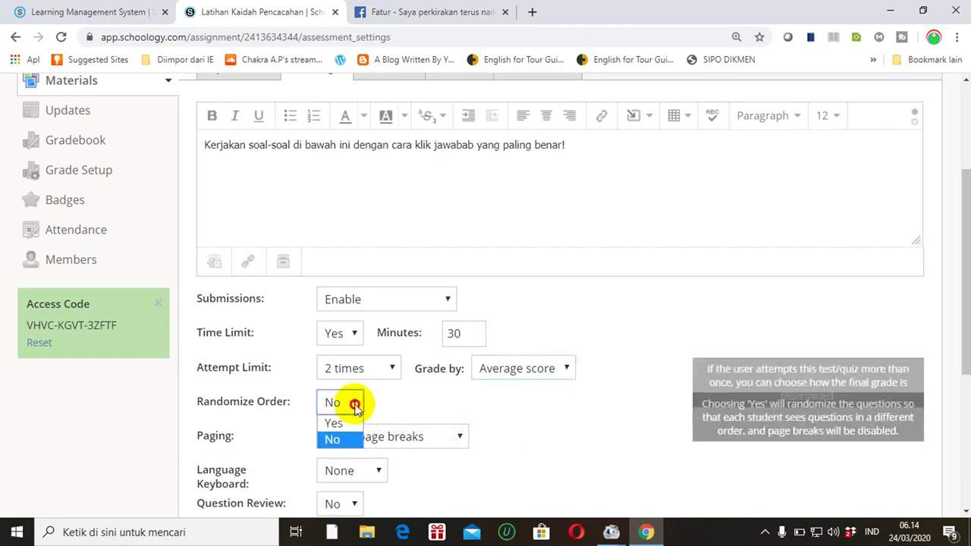
{"action": "left_click", "coordinate": [339, 425]}
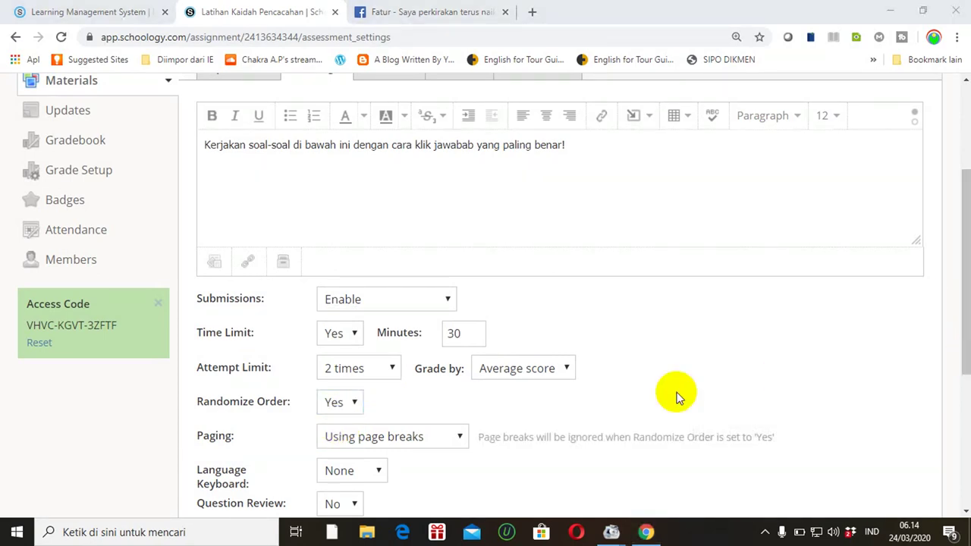
{"action": "left_click", "coordinate": [461, 439]}
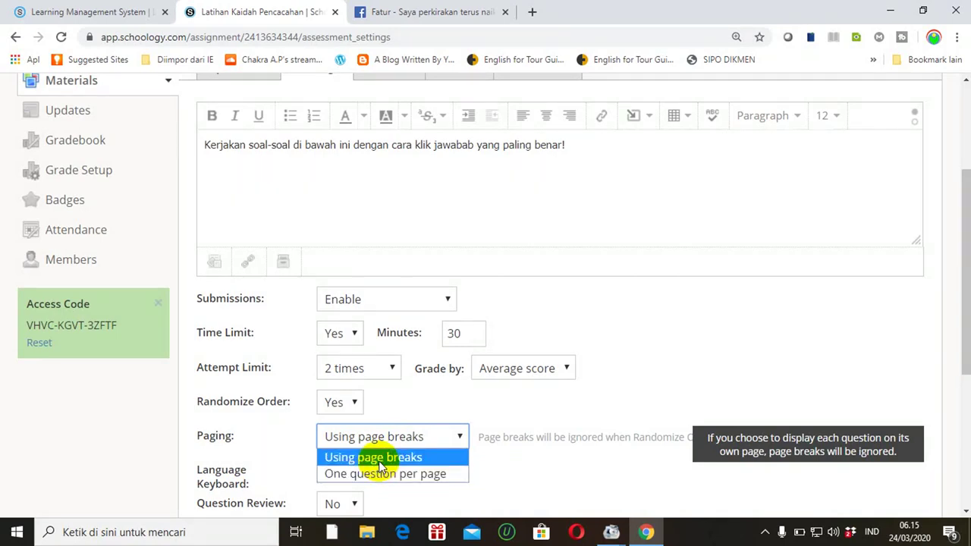
{"action": "left_click", "coordinate": [381, 459]}
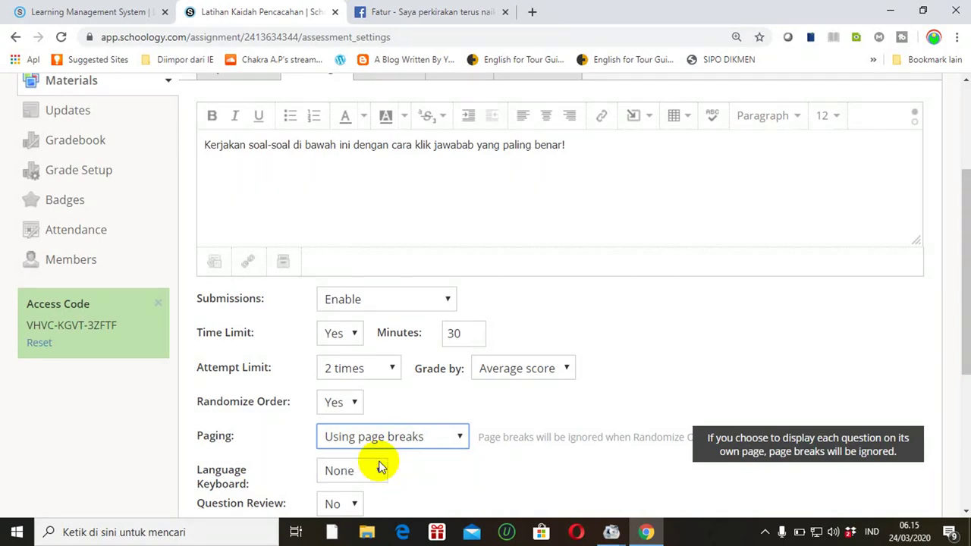
- Look at the Language Keyboard and Question Review choices in the quiz settings without changing them
{"action": "left_click_drag", "start_coordinate": [963, 288], "coordinate": [964, 382]}
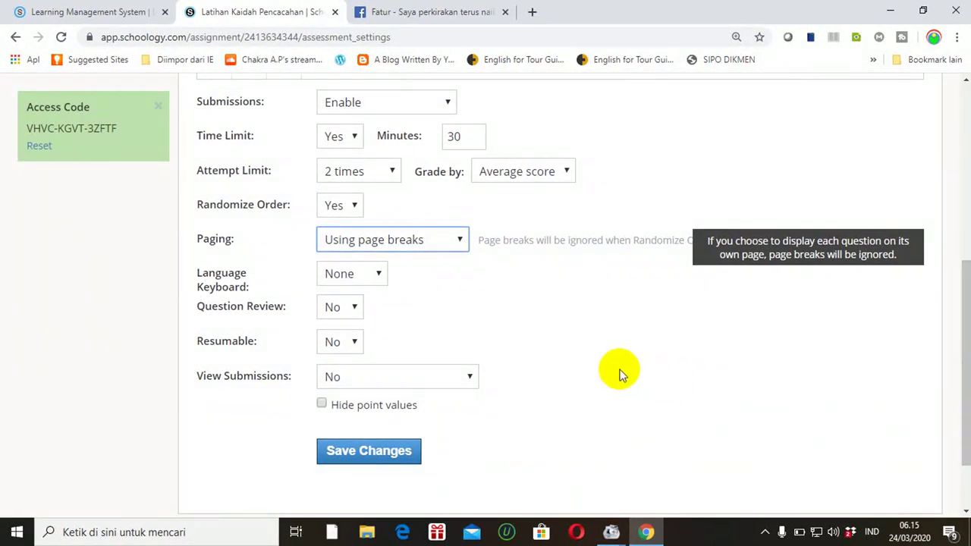
{"action": "left_click", "coordinate": [381, 276]}
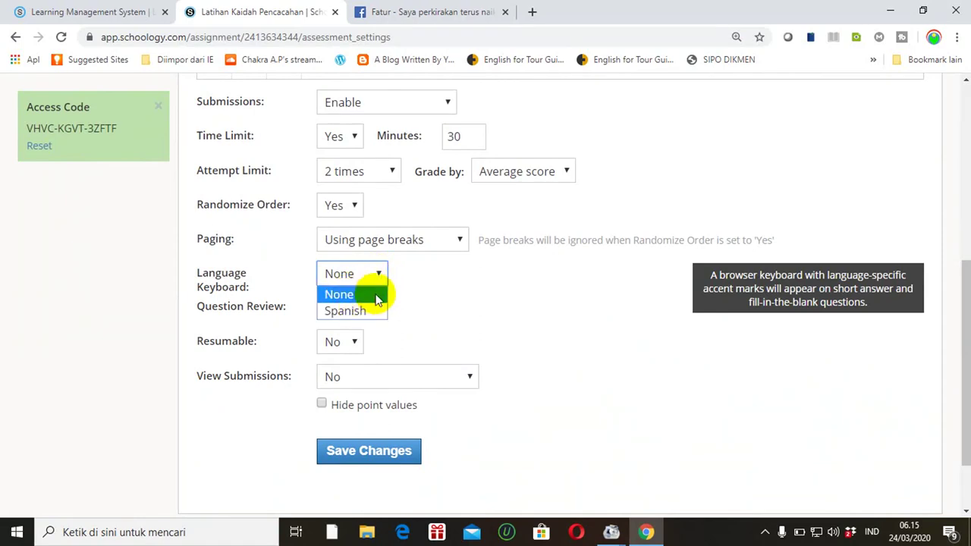
{"action": "left_click", "coordinate": [444, 300]}
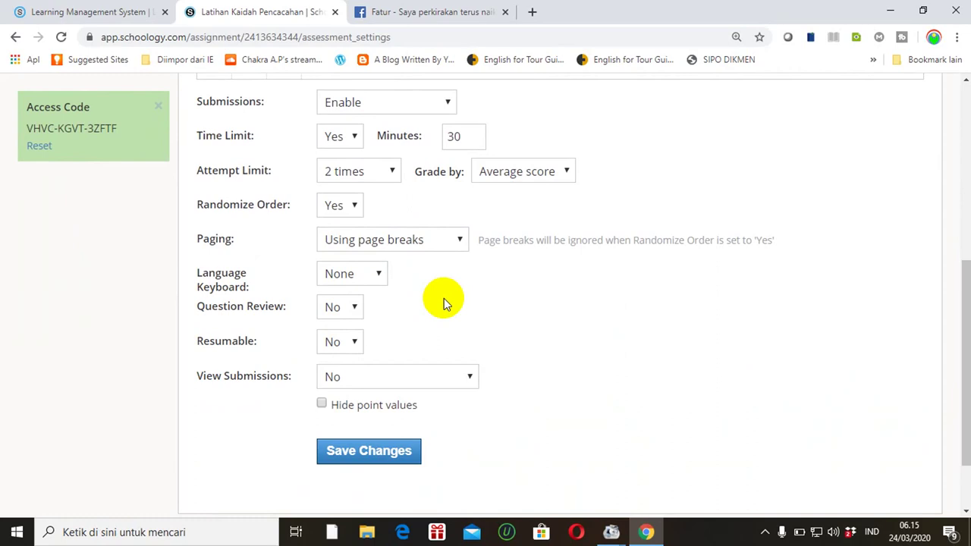
{"action": "left_click", "coordinate": [355, 309]}
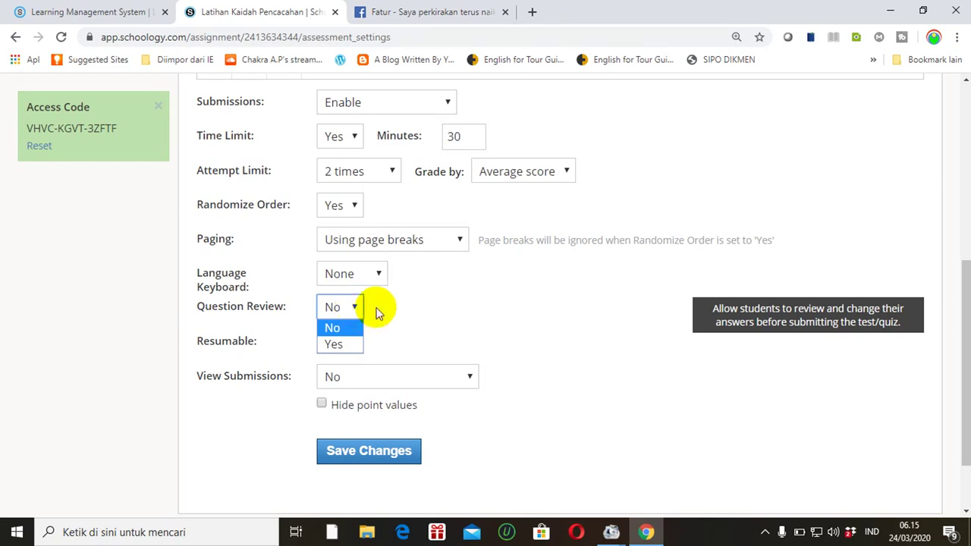
{"action": "left_click", "coordinate": [427, 306]}
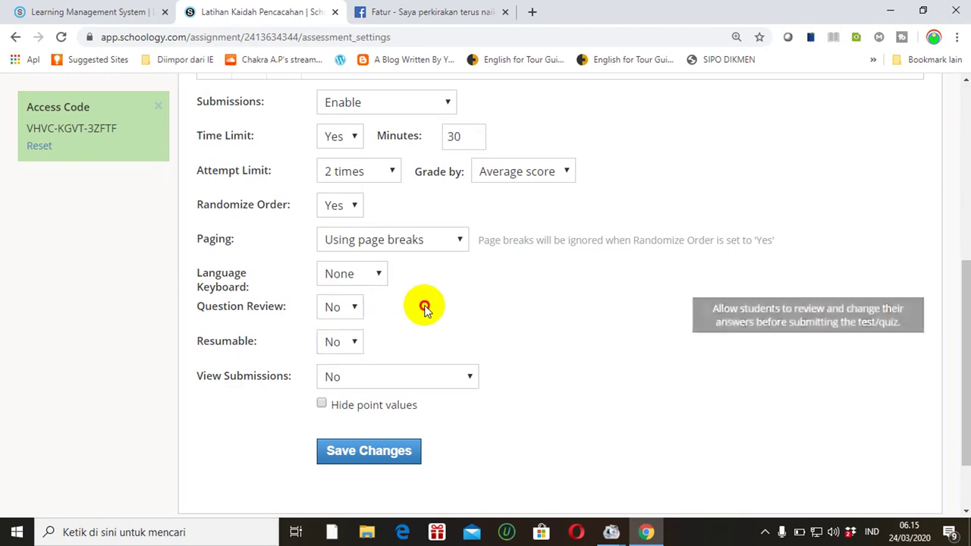
- Set both Resumable and View Submissions to Yes and save the quiz settings
{"action": "left_click", "coordinate": [356, 345]}
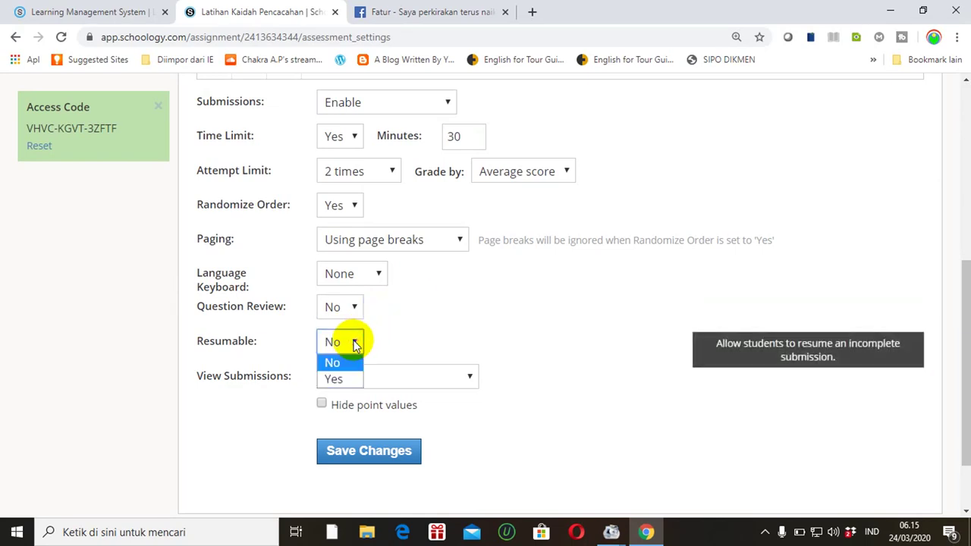
{"action": "left_click", "coordinate": [340, 380]}
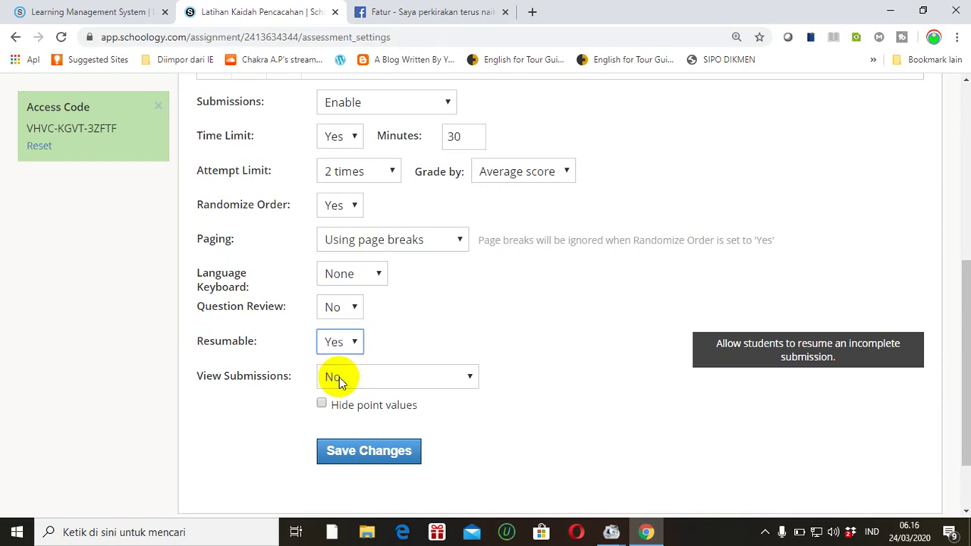
{"action": "left_click", "coordinate": [471, 377]}
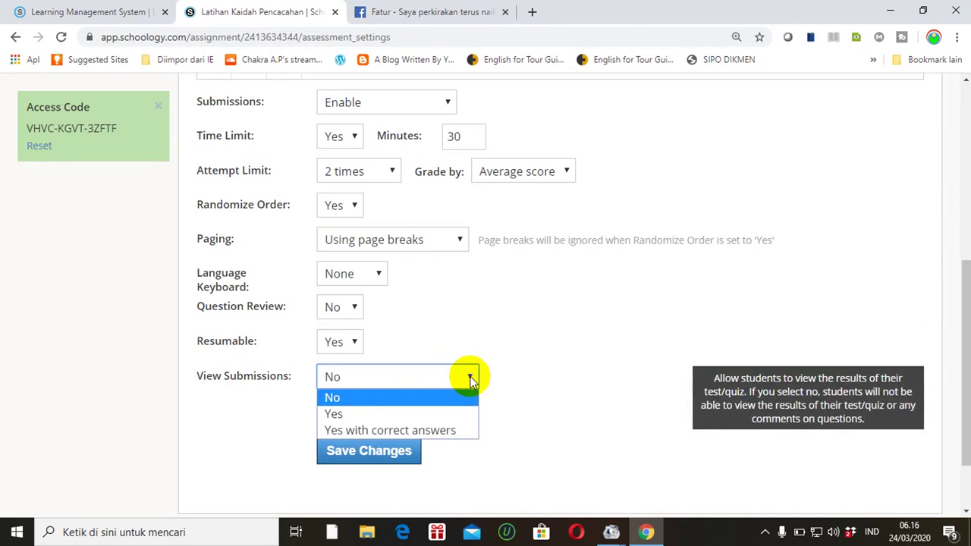
{"action": "left_click", "coordinate": [343, 415]}
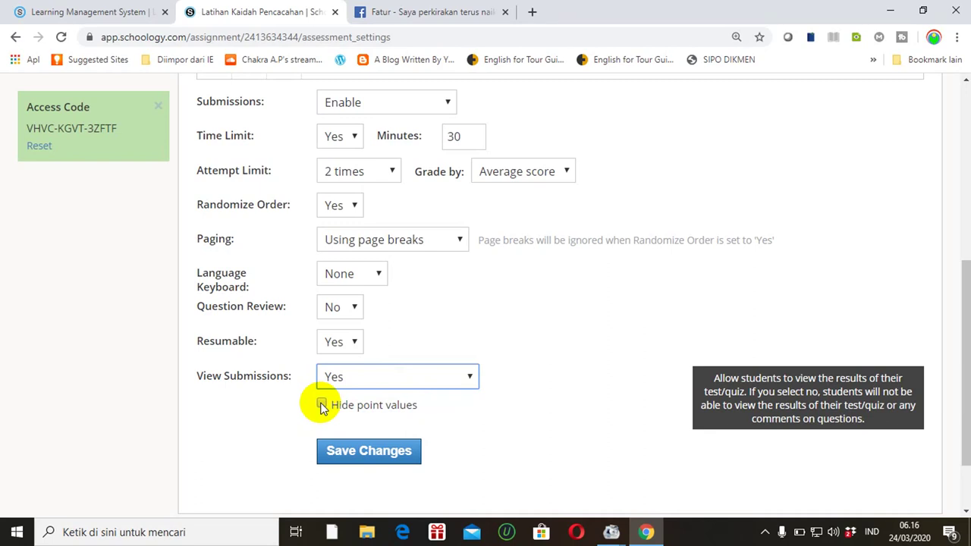
{"action": "left_click", "coordinate": [364, 457]}
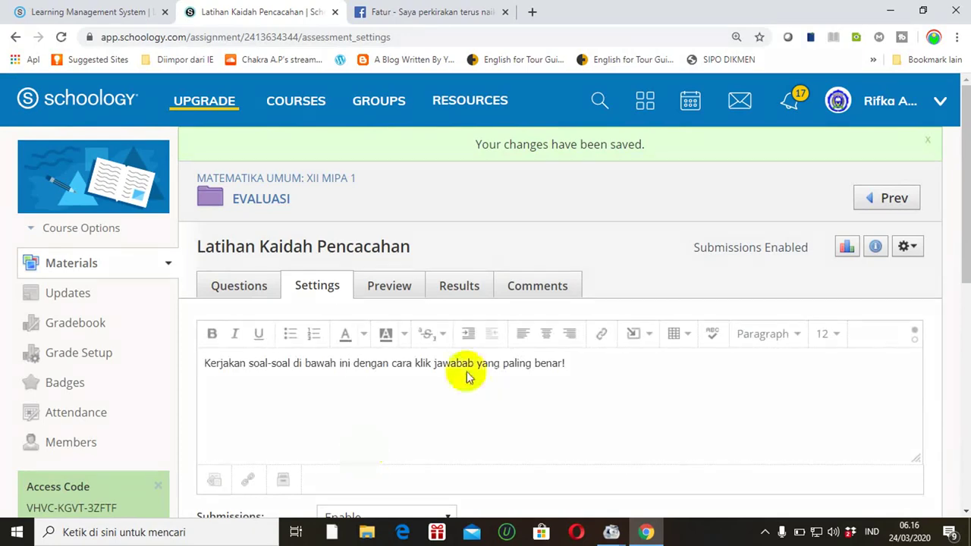
- Preview the quiz, correct the misspelled word in its instructions to "jawaban", and save the settings
{"action": "left_click_drag", "start_coordinate": [962, 143], "coordinate": [954, 210]}
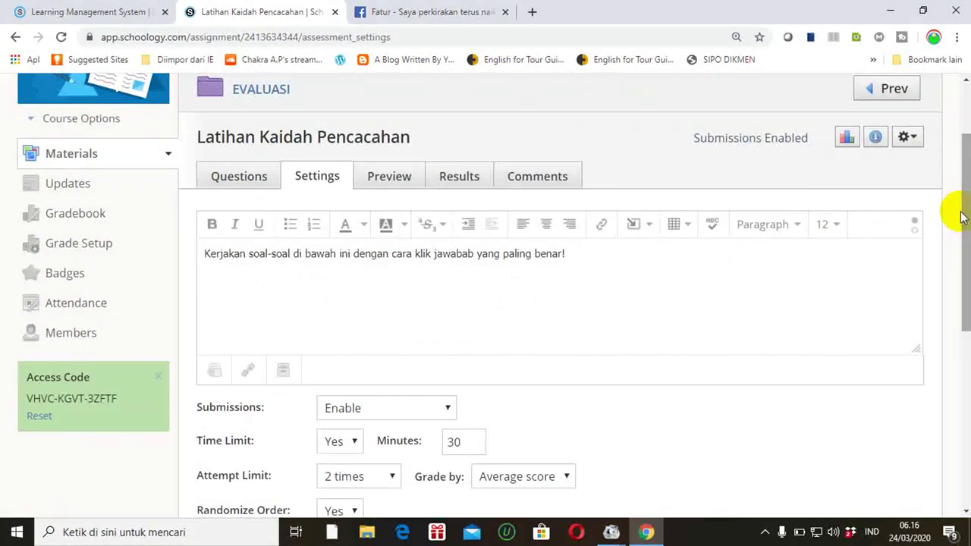
{"action": "left_click", "coordinate": [387, 182]}
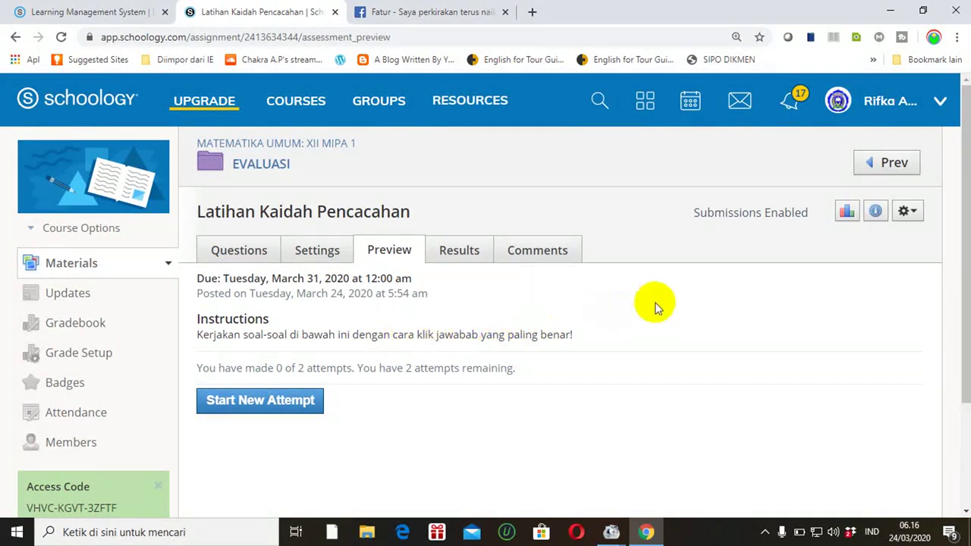
{"action": "left_click", "coordinate": [318, 253]}
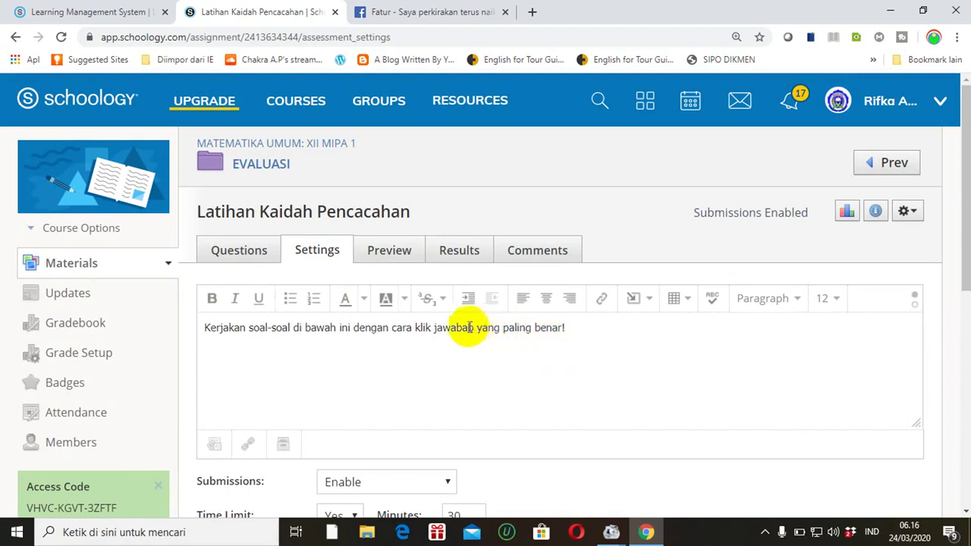
{"action": "left_click", "coordinate": [474, 328]}
{"action": "key", "text": "BackSpace"}
{"action": "type", "text": "n"}
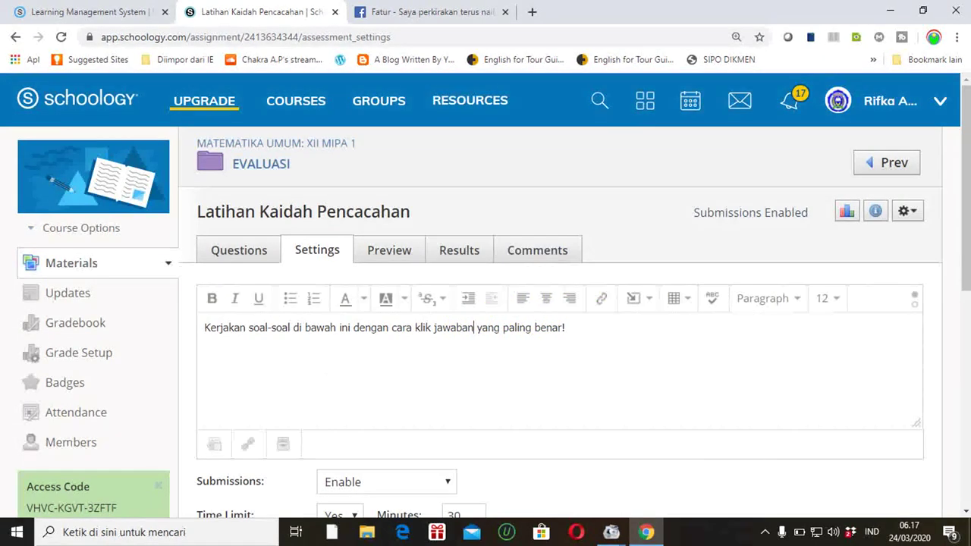
{"action": "left_click_drag", "start_coordinate": [966, 188], "coordinate": [955, 446]}
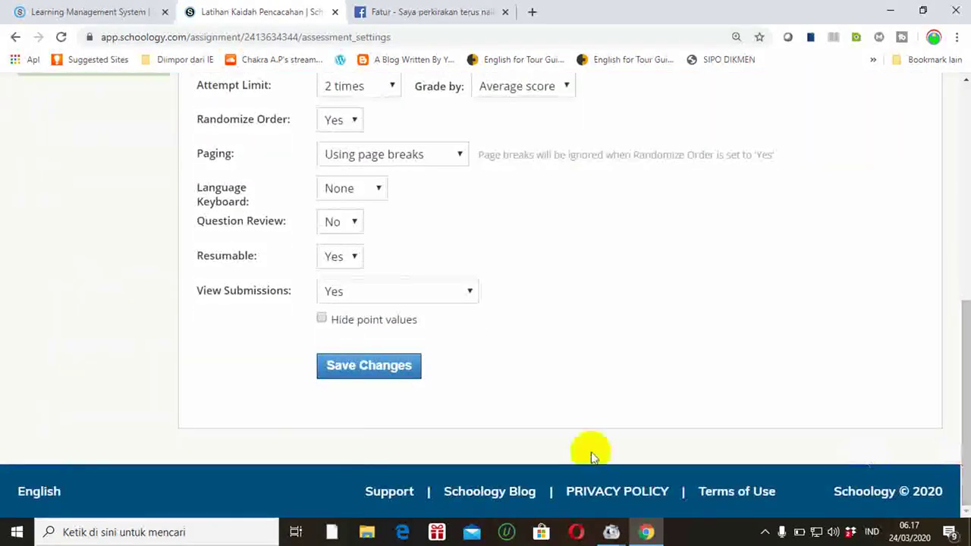
{"action": "left_click", "coordinate": [377, 370]}
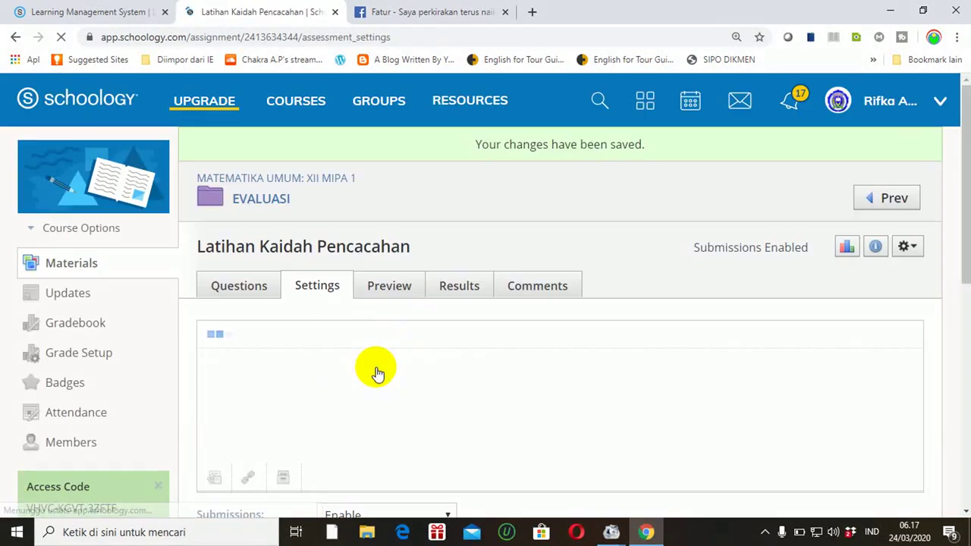
- Start a new attempt in the quiz preview and look through its three questions
{"action": "left_click", "coordinate": [389, 293]}
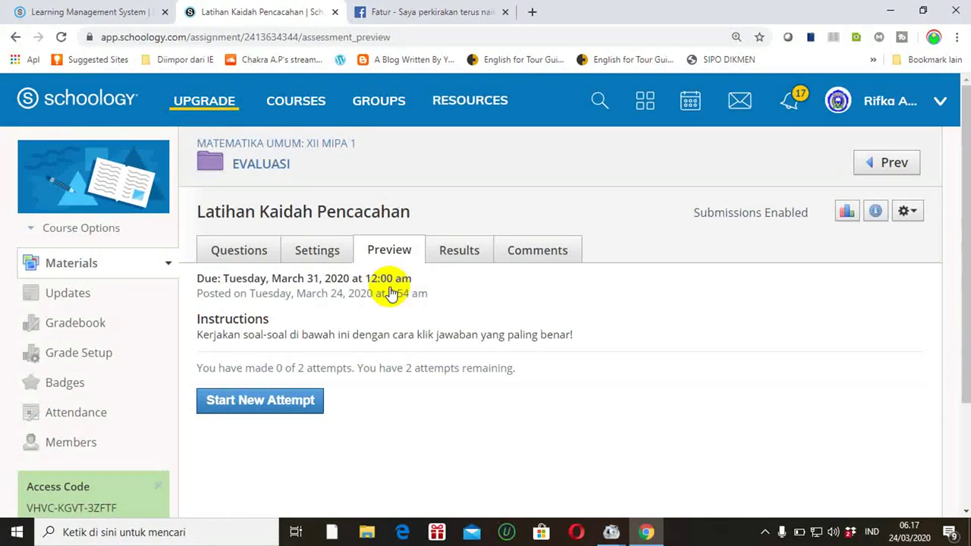
{"action": "left_click", "coordinate": [254, 404]}
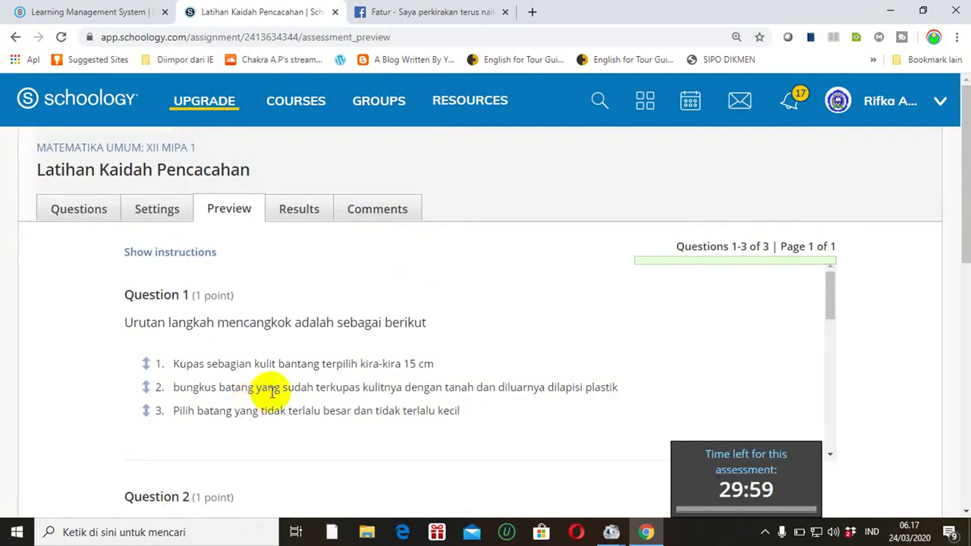
{"action": "left_click_drag", "start_coordinate": [967, 163], "coordinate": [968, 186]}
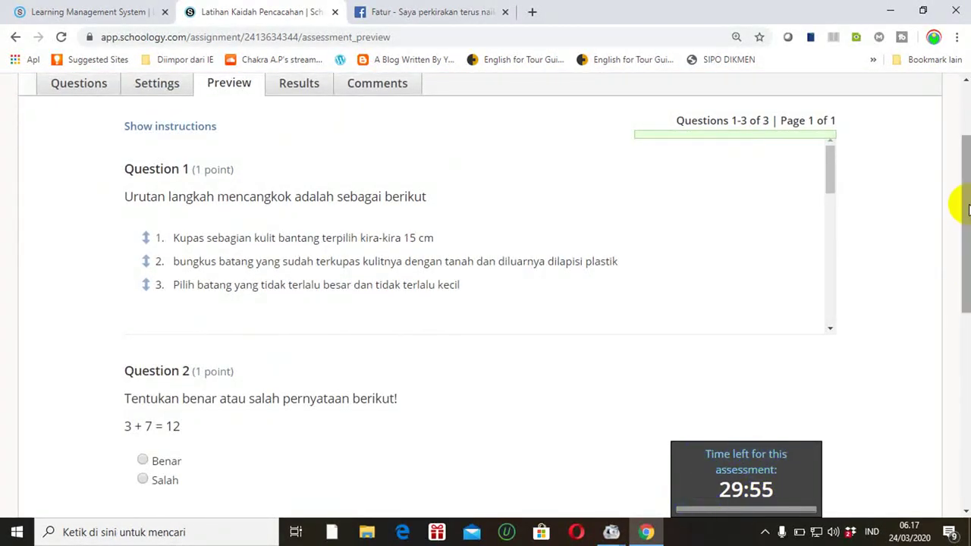
{"action": "mouse_move", "coordinate": [967, 215]}
{"action": "left_mouse_down"}
{"action": "mouse_move", "coordinate": [967, 246]}
{"action": "mouse_move", "coordinate": [957, 212]}
{"action": "left_mouse_up"}
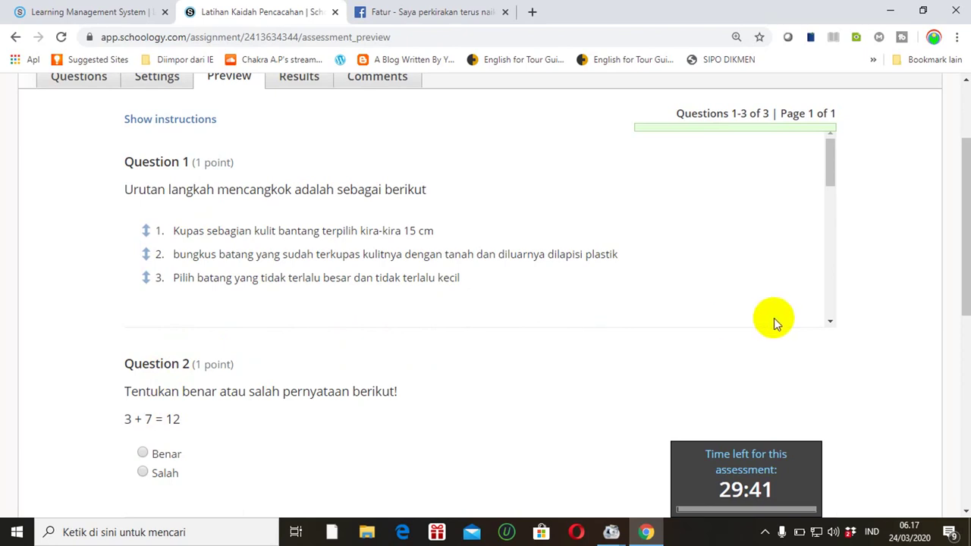
{"action": "left_click_drag", "start_coordinate": [956, 190], "coordinate": [947, 341]}
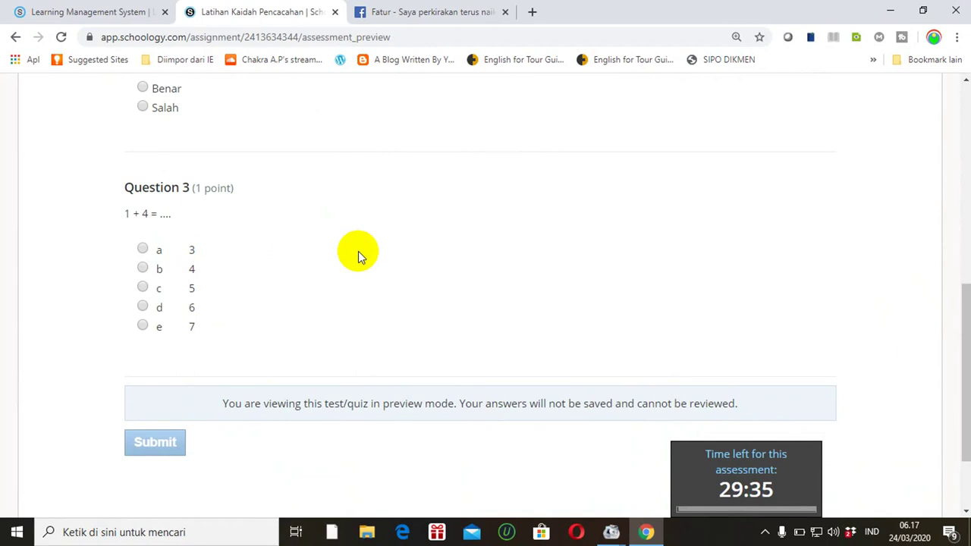
{"action": "mouse_move", "coordinate": [956, 321]}
{"action": "left_mouse_down"}
{"action": "mouse_move", "coordinate": [962, 147]}
{"action": "mouse_move", "coordinate": [949, 328]}
{"action": "left_mouse_up"}
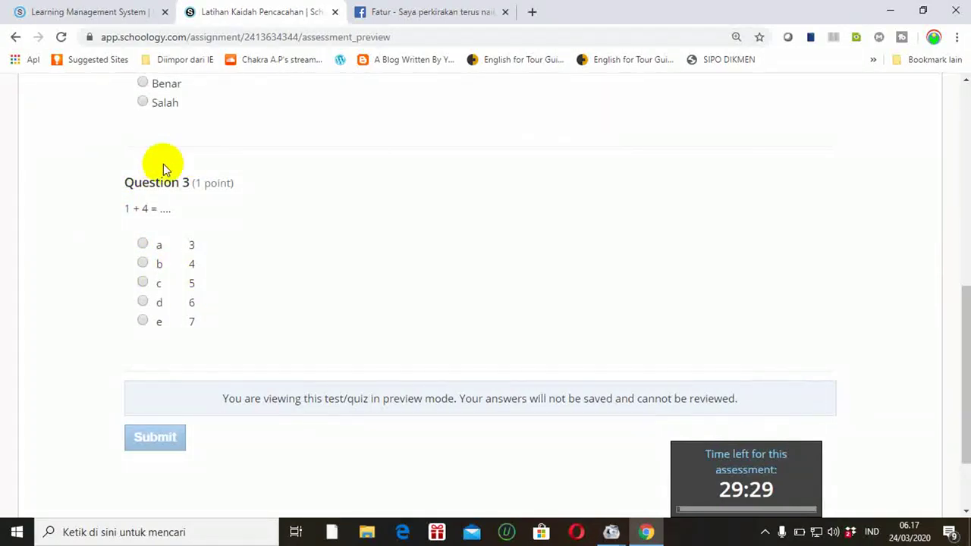
- Answer the preview attempt by moving the "Pilih batang" step to first place, marking Question 2 as Salah and choosing c (5) for Question 3
{"action": "left_click_drag", "start_coordinate": [962, 364], "coordinate": [937, 215]}
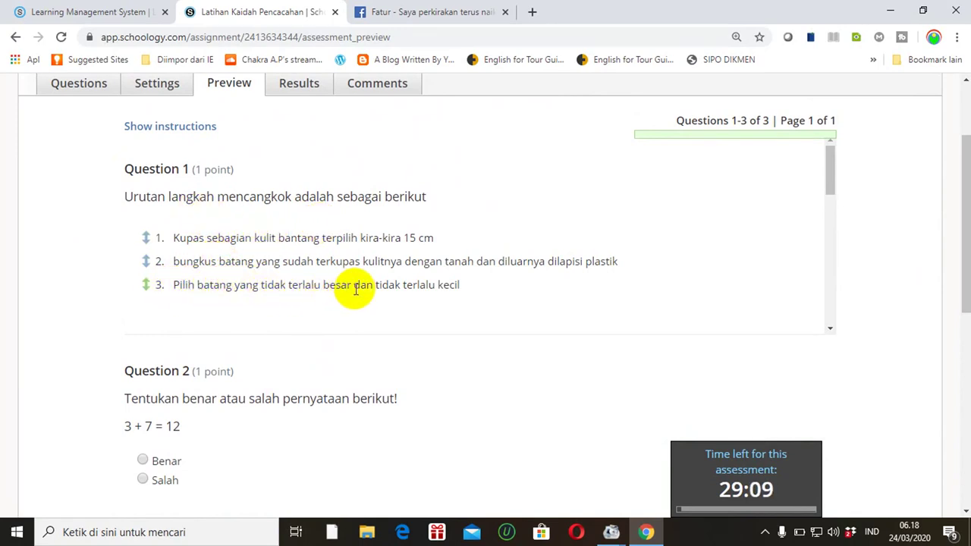
{"action": "left_click_drag", "start_coordinate": [150, 287], "coordinate": [147, 239]}
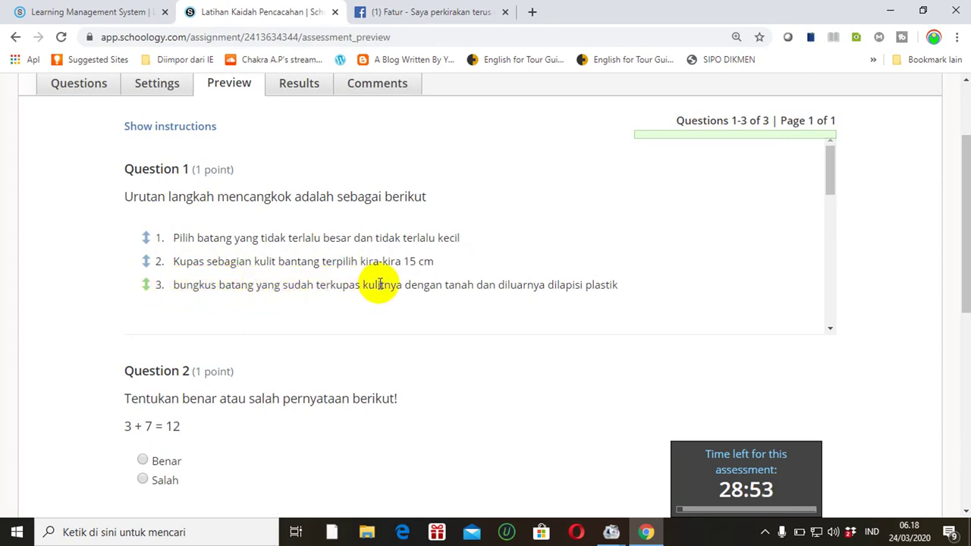
{"action": "left_click_drag", "start_coordinate": [962, 223], "coordinate": [967, 302]}
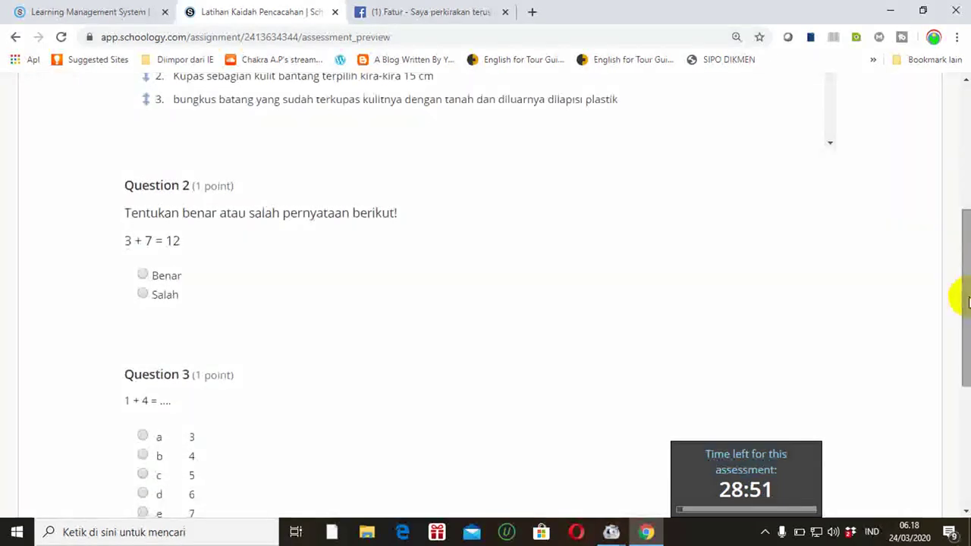
{"action": "left_click", "coordinate": [144, 295]}
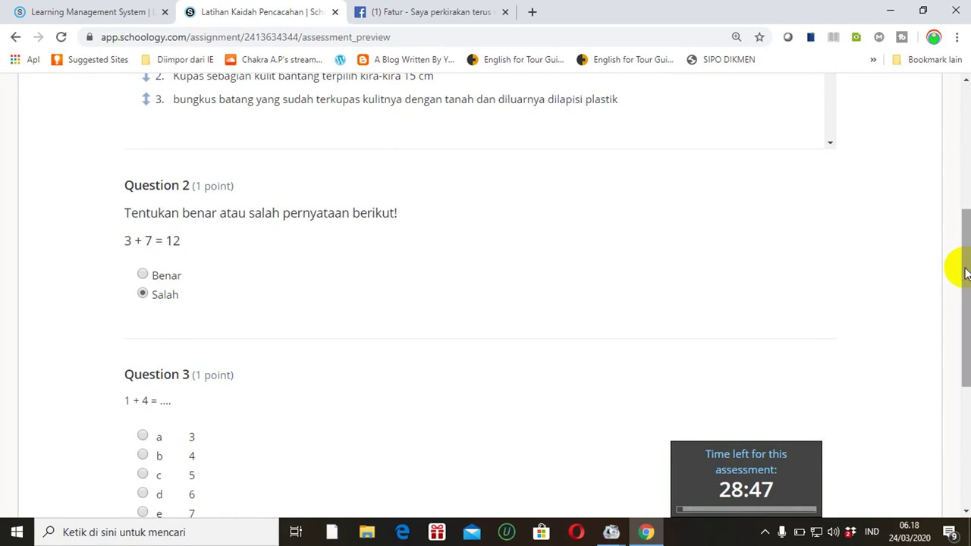
{"action": "left_click_drag", "start_coordinate": [966, 273], "coordinate": [961, 326]}
{"action": "left_click", "coordinate": [144, 318]}
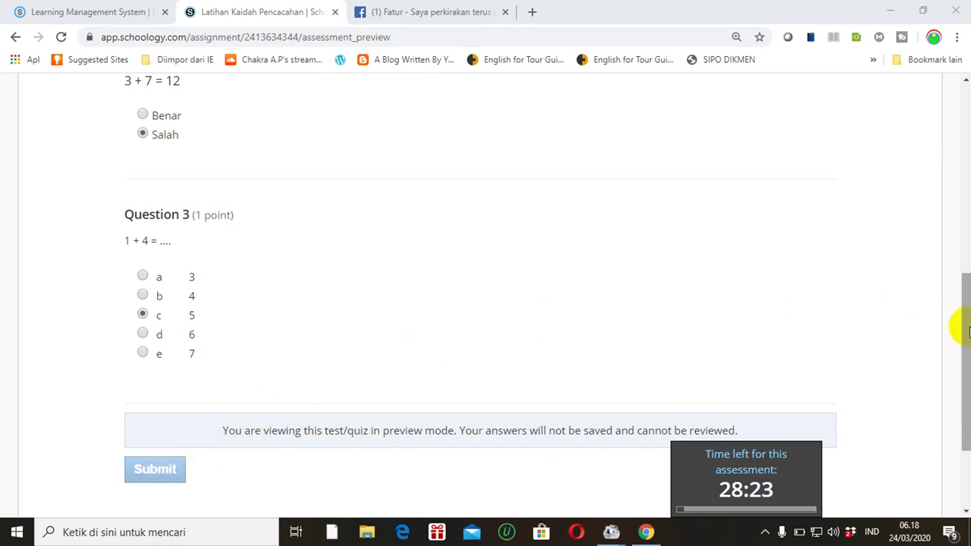
{"action": "left_click_drag", "start_coordinate": [957, 325], "coordinate": [957, 357]}
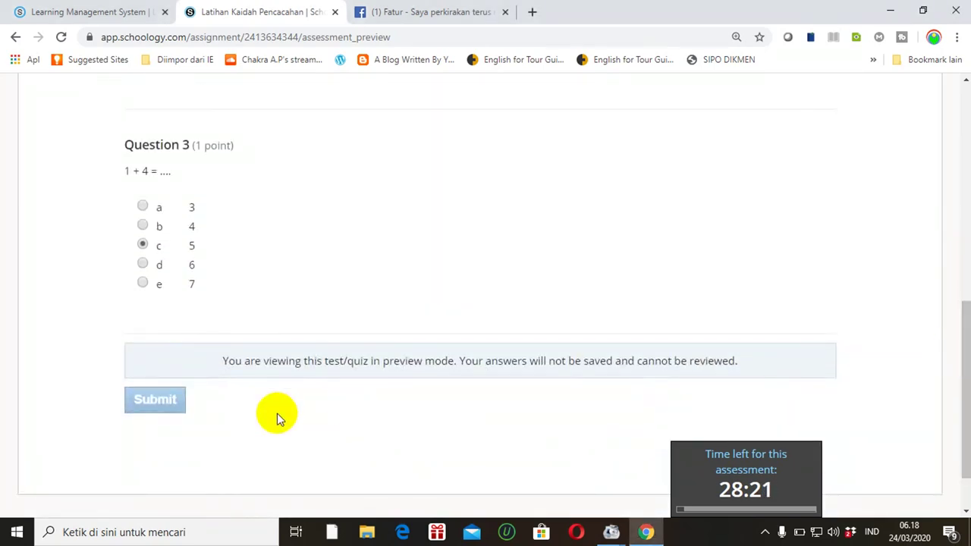
- Leave the preview attempt without submitting it and view the quiz's results and comments
{"action": "left_click_drag", "start_coordinate": [956, 392], "coordinate": [926, 190]}
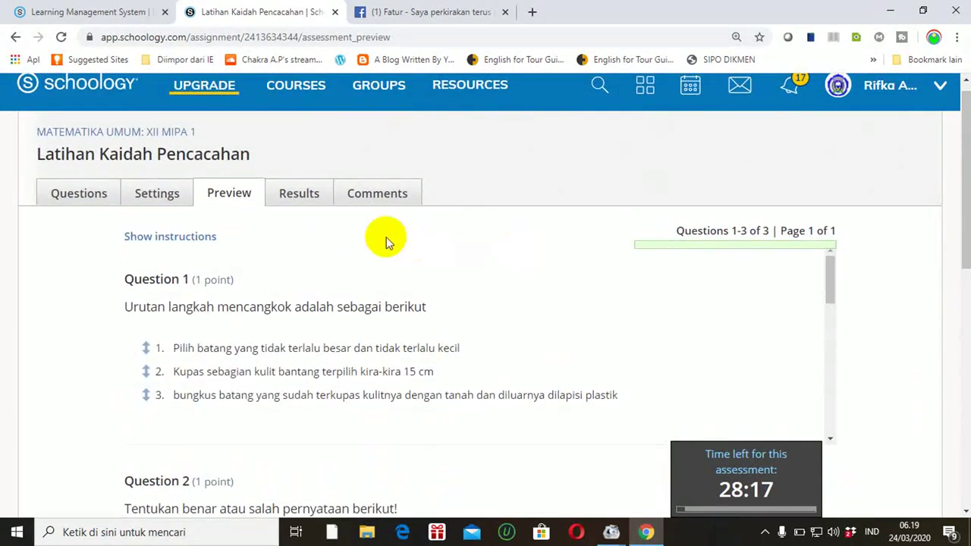
{"action": "left_click", "coordinate": [297, 195]}
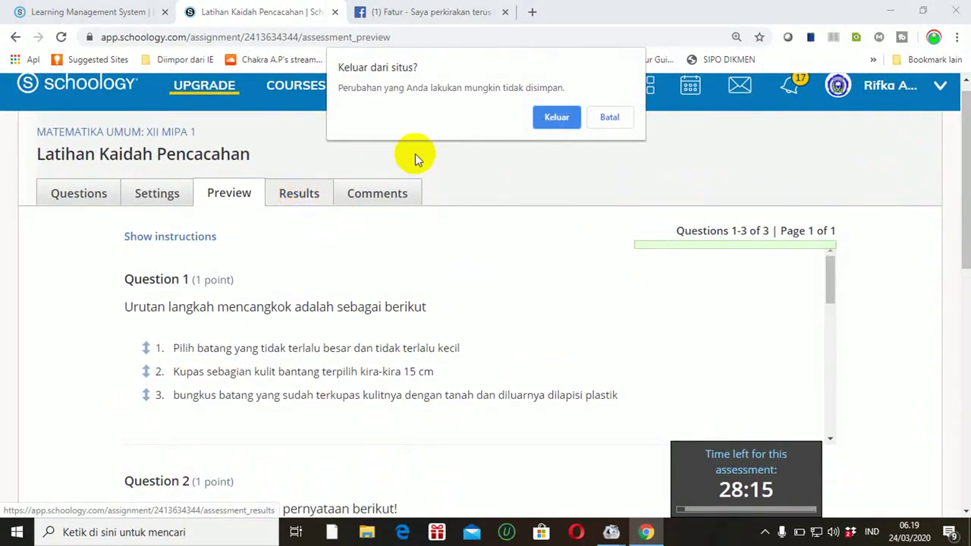
{"action": "left_click", "coordinate": [554, 118]}
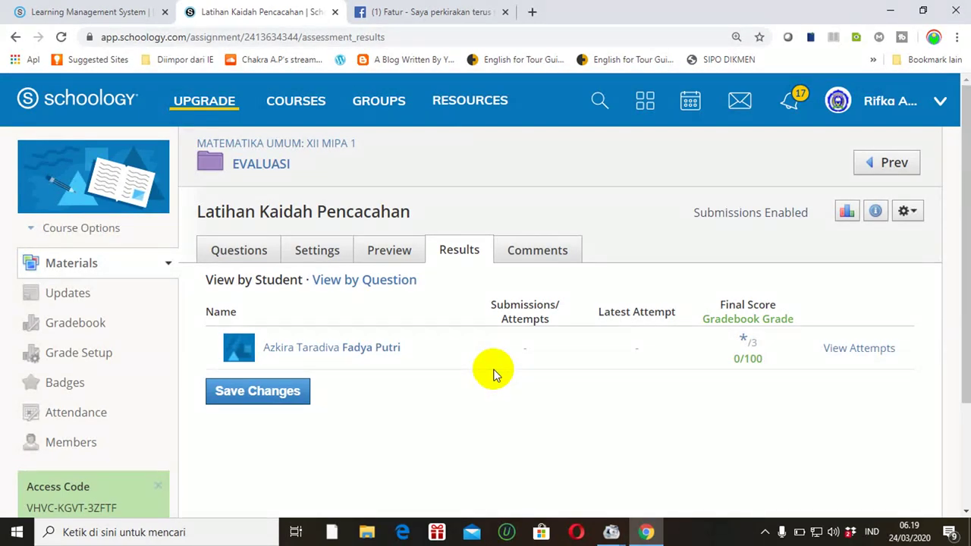
{"action": "left_click", "coordinate": [535, 256]}
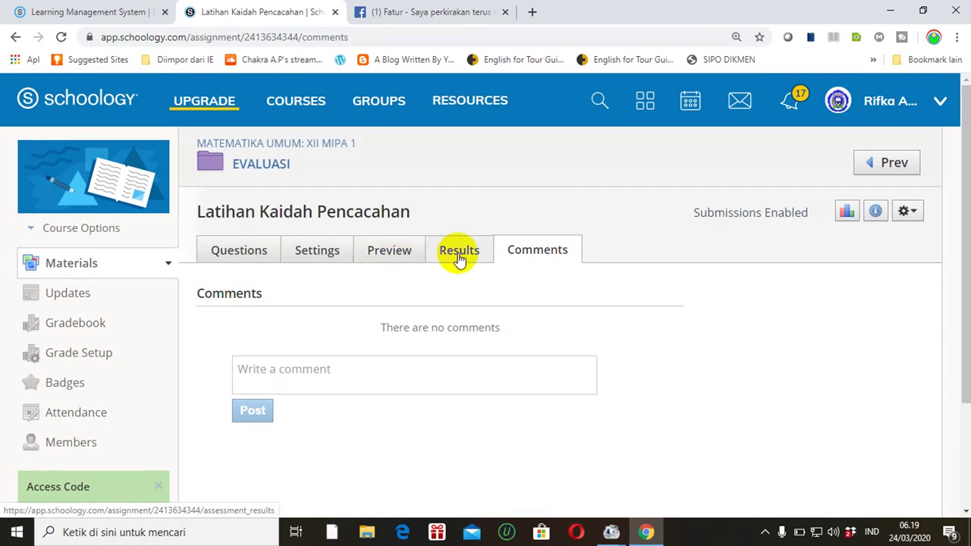
{"action": "left_click_drag", "start_coordinate": [960, 271], "coordinate": [936, 243]}
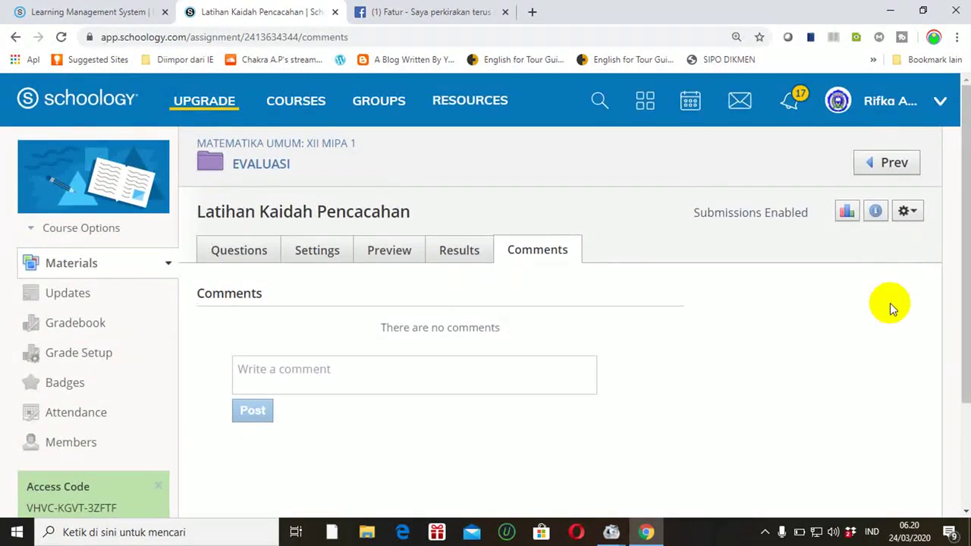